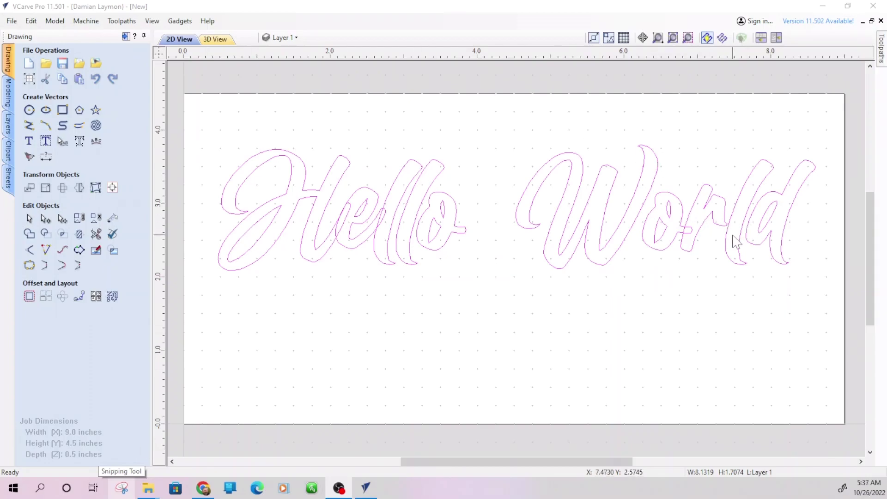
- Select the Hello World vectors and drag them down toward the middle of the material
{"action": "left_click", "coordinate": [361, 190]}
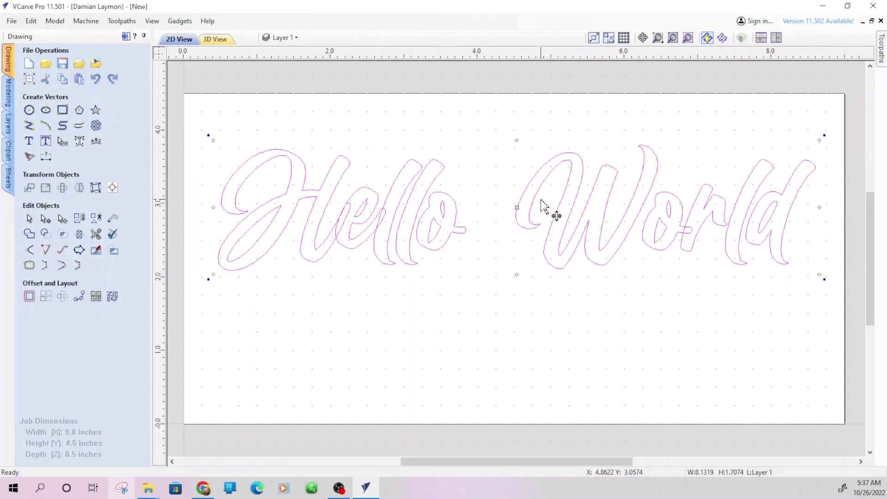
{"action": "scroll", "coordinate": [557, 231], "scroll_direction": "down", "scroll_amount": 2}
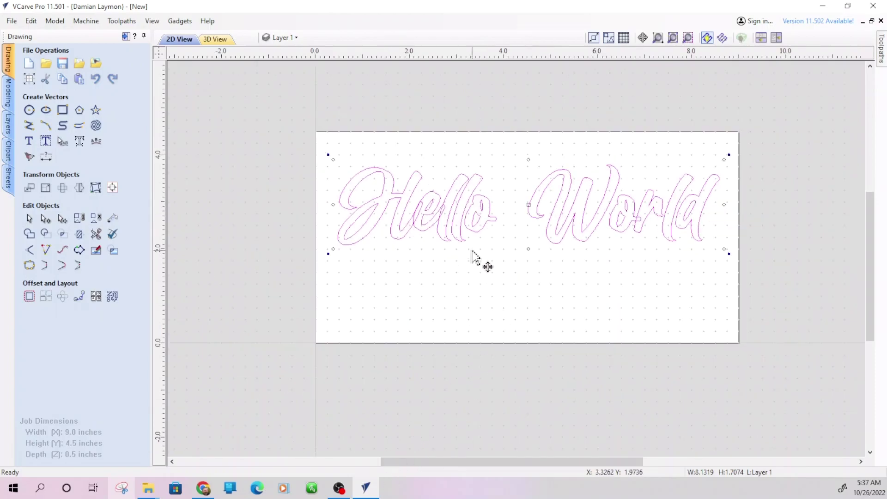
{"action": "scroll", "coordinate": [476, 257], "scroll_direction": "up", "scroll_amount": 2}
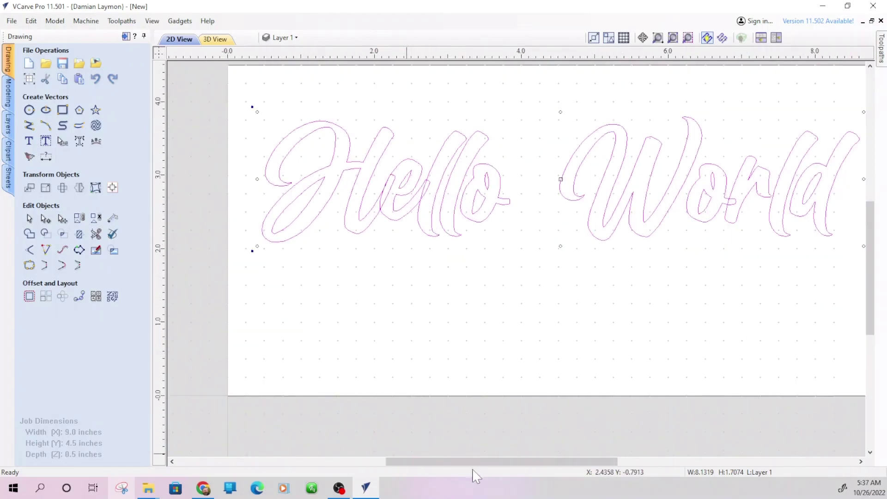
{"action": "left_click_drag", "start_coordinate": [481, 462], "coordinate": [497, 461]}
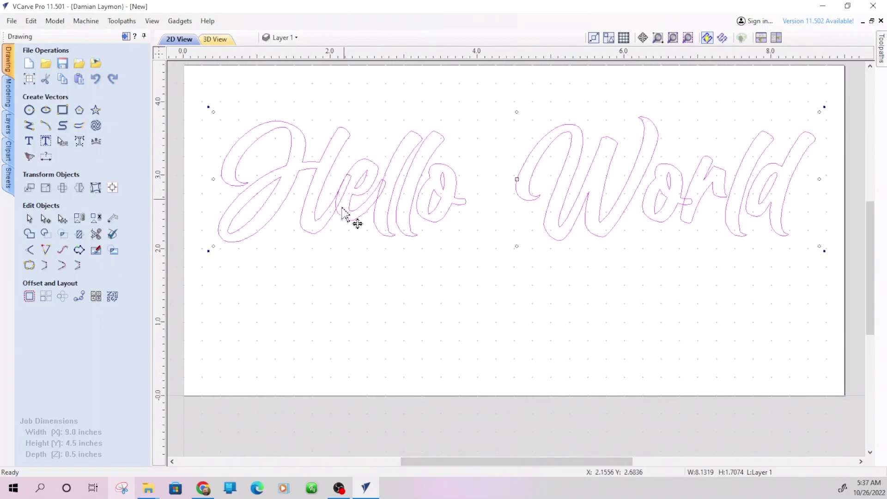
{"action": "left_click_drag", "start_coordinate": [379, 197], "coordinate": [379, 231]}
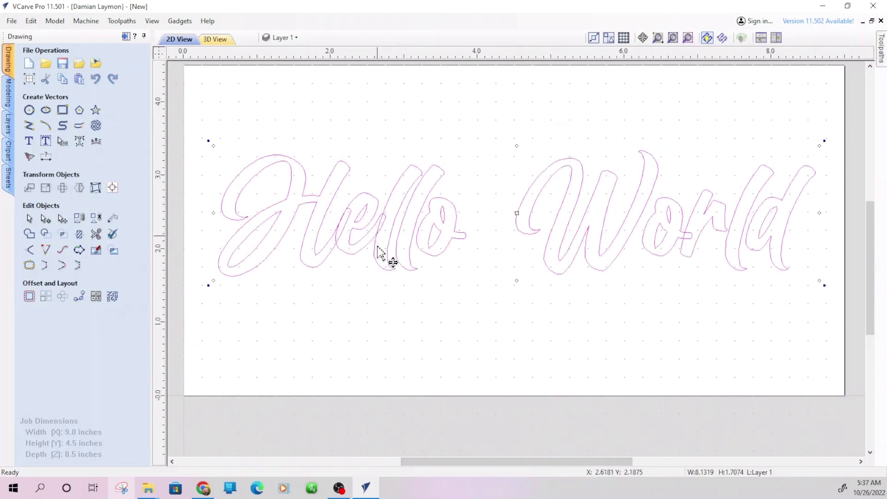
{"action": "left_click_drag", "start_coordinate": [873, 241], "coordinate": [872, 233]}
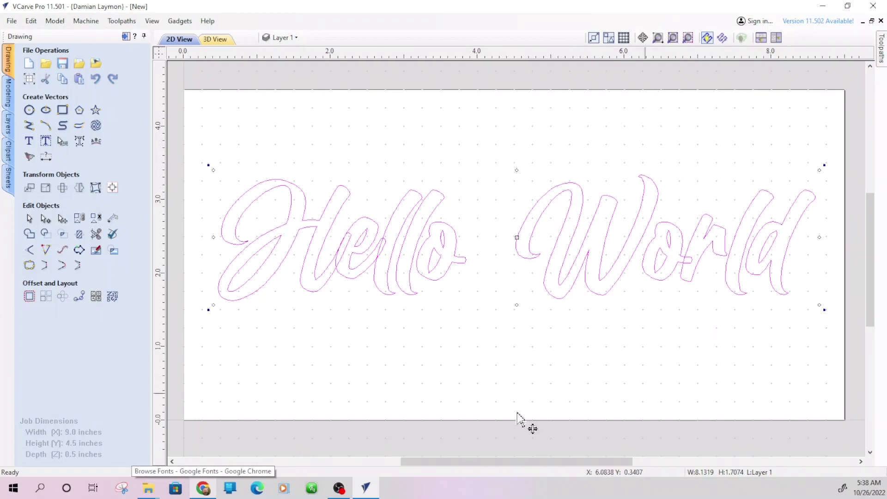
{"action": "left_click", "coordinate": [204, 488]}
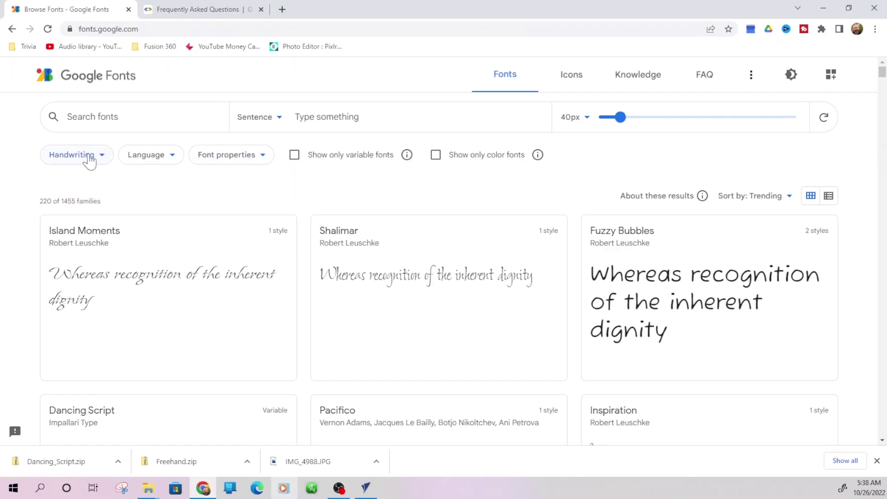
- Add Serif, Sans Serif, Display and Monospace to the Handwriting filter, showing all 1455 families
{"action": "left_click", "coordinate": [105, 159]}
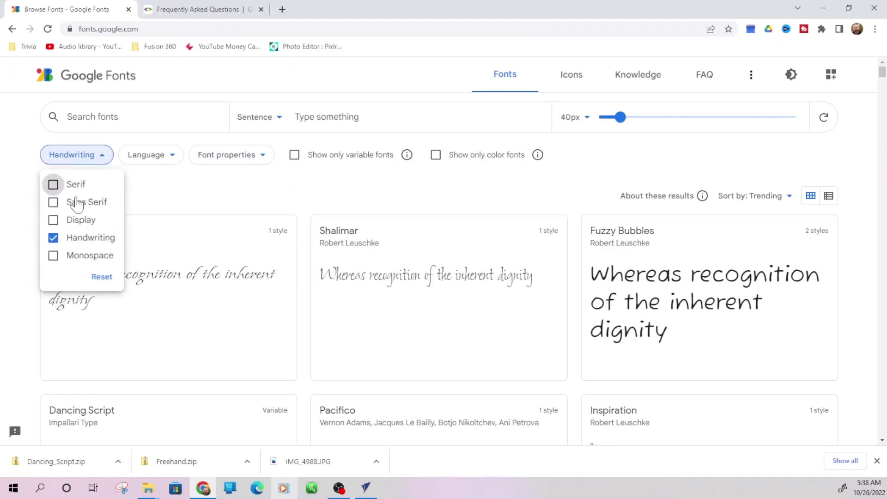
{"action": "left_click", "coordinate": [53, 185]}
{"action": "left_click", "coordinate": [54, 203]}
{"action": "left_click", "coordinate": [54, 220]}
{"action": "left_click", "coordinate": [54, 255]}
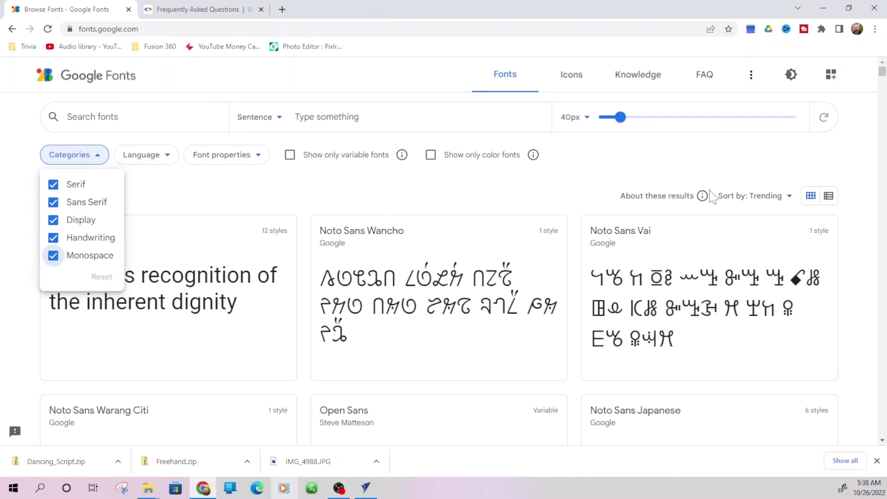
{"action": "left_click", "coordinate": [16, 188]}
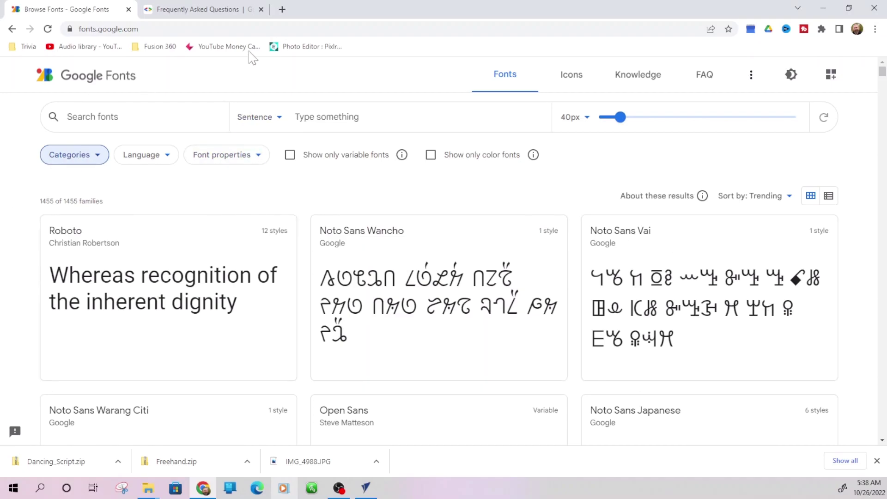
{"action": "left_click", "coordinate": [217, 10]}
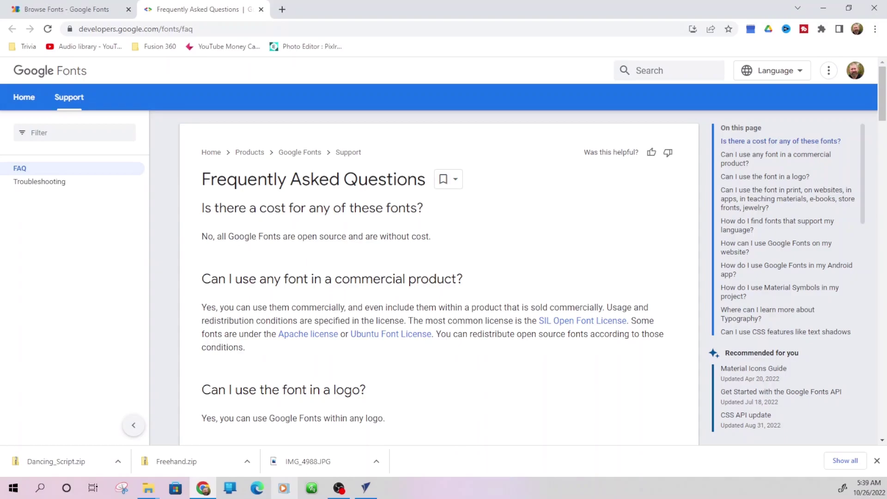
{"action": "left_click_drag", "start_coordinate": [297, 236], "coordinate": [337, 236]}
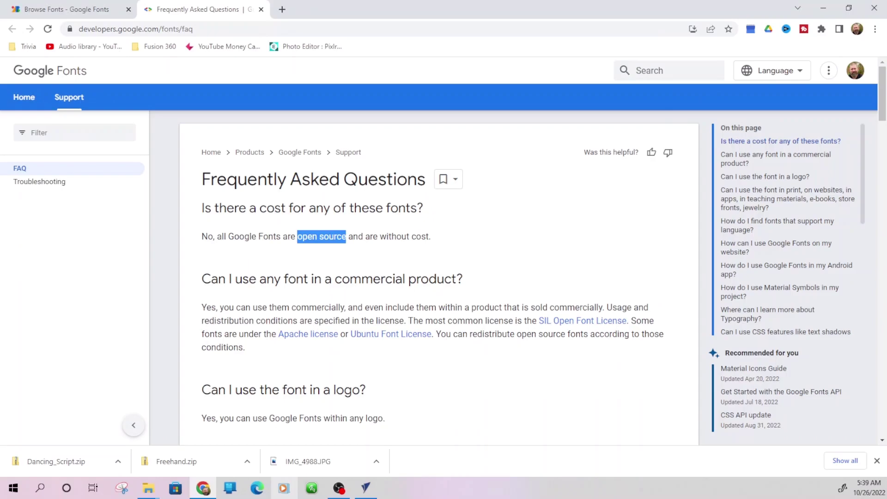
{"action": "left_click", "coordinate": [459, 307]}
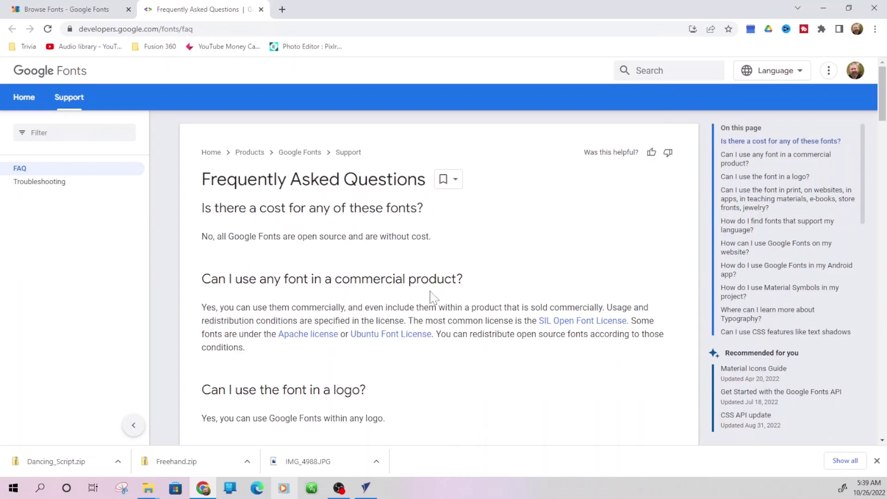
{"action": "left_click", "coordinate": [74, 11]}
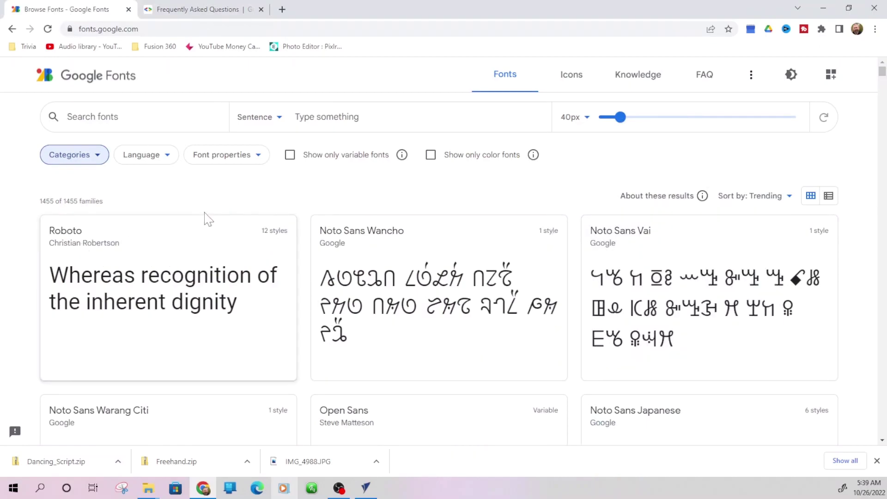
- Remove Monospace, Handwriting, Display and Sans Serif from the category filter, keeping only Serif
{"action": "left_click", "coordinate": [97, 157]}
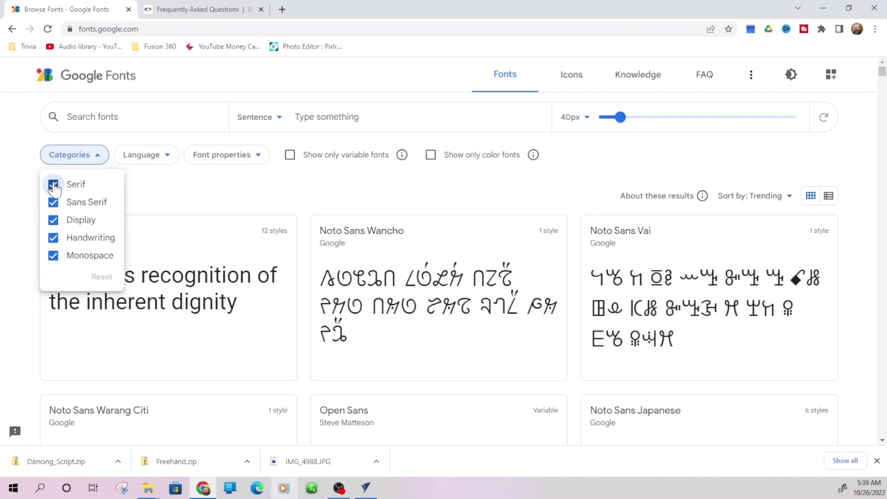
{"action": "left_click", "coordinate": [54, 255]}
{"action": "left_click", "coordinate": [53, 237]}
{"action": "left_click", "coordinate": [54, 220]}
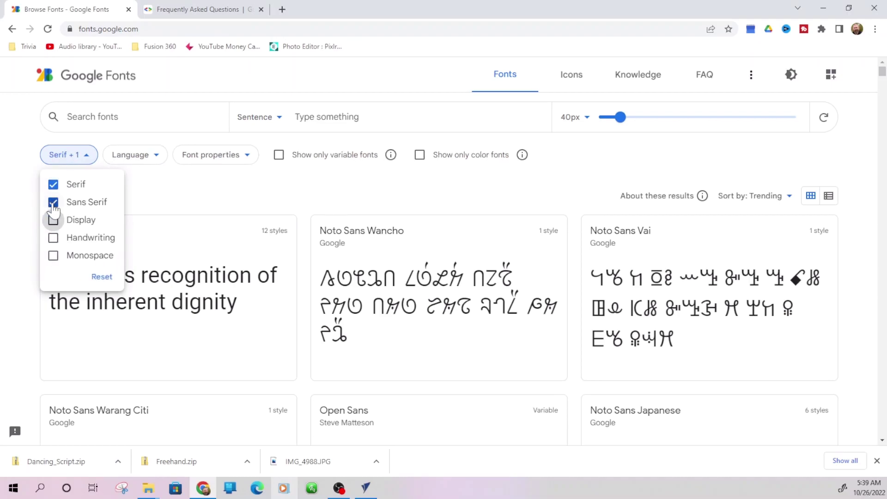
{"action": "left_click", "coordinate": [53, 202]}
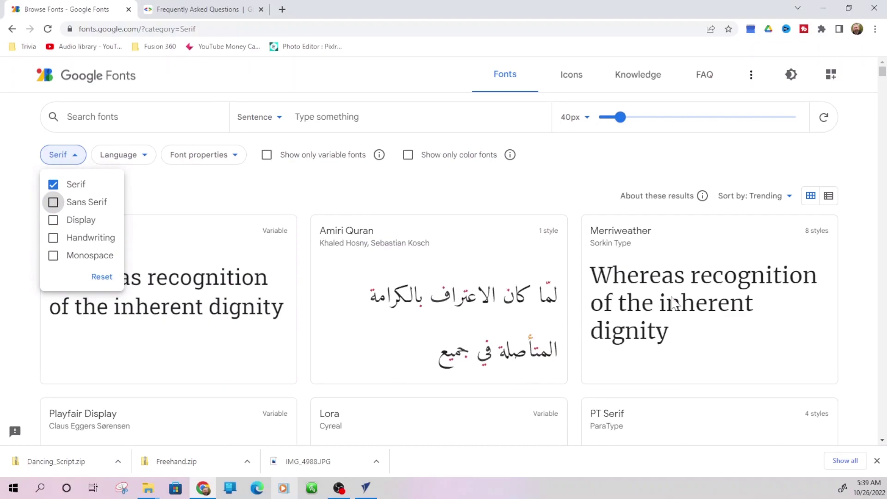
{"action": "left_click", "coordinate": [455, 319]}
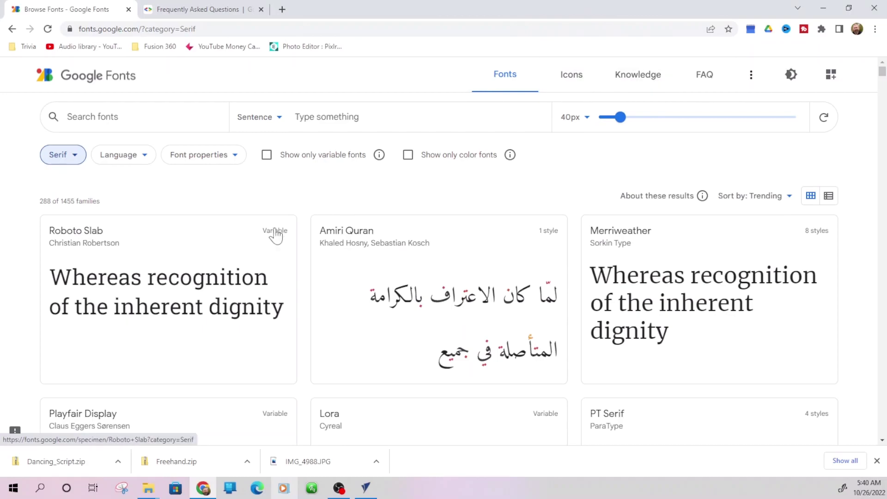
- Swap the category filter from Serif to Sans Serif, browse the 537 results, then clear Sans Serif
{"action": "left_click", "coordinate": [72, 156]}
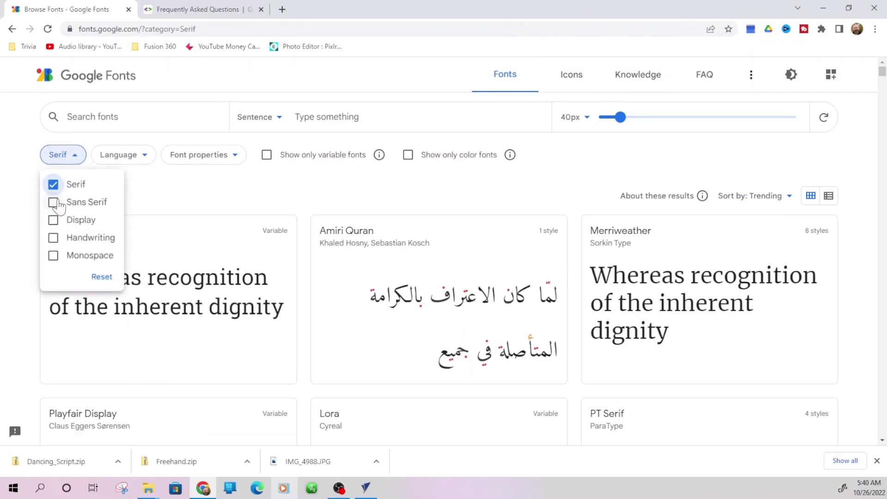
{"action": "left_click", "coordinate": [53, 203]}
{"action": "left_click", "coordinate": [53, 184]}
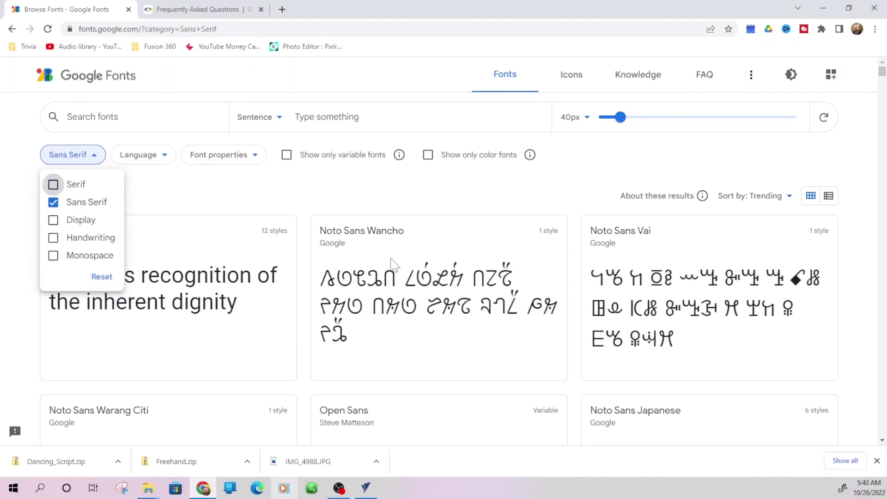
{"action": "scroll", "coordinate": [431, 289], "scroll_direction": "down", "scroll_amount": 2}
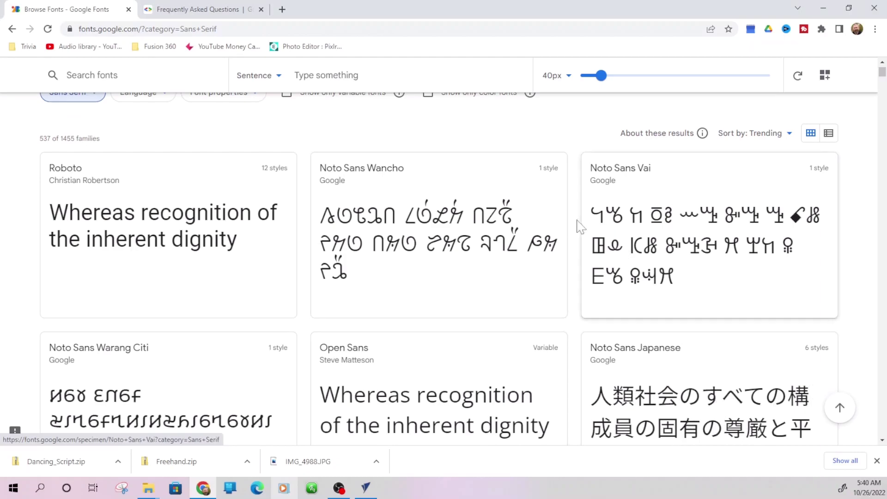
{"action": "scroll", "coordinate": [337, 295], "scroll_direction": "down", "scroll_amount": 1}
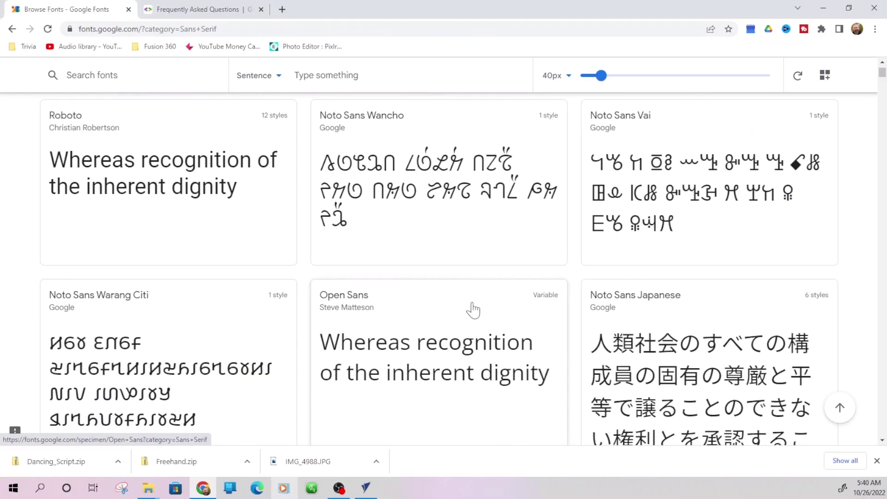
{"action": "scroll", "coordinate": [471, 310], "scroll_direction": "down", "scroll_amount": 2}
{"action": "scroll", "coordinate": [476, 311], "scroll_direction": "down", "scroll_amount": 5}
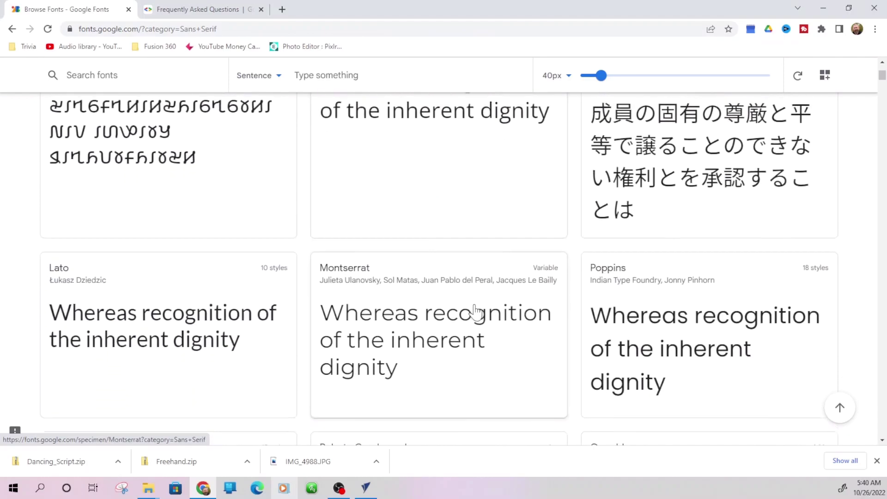
{"action": "scroll", "coordinate": [398, 308], "scroll_direction": "up", "scroll_amount": 10}
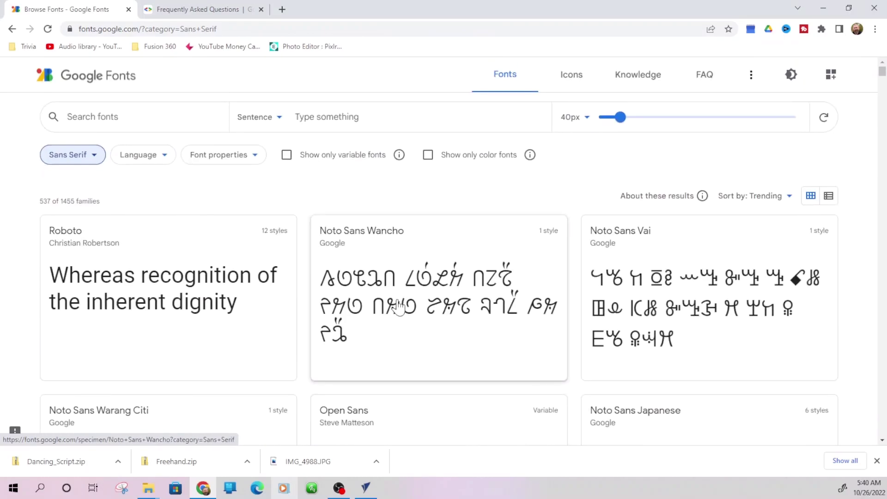
{"action": "left_click", "coordinate": [78, 160]}
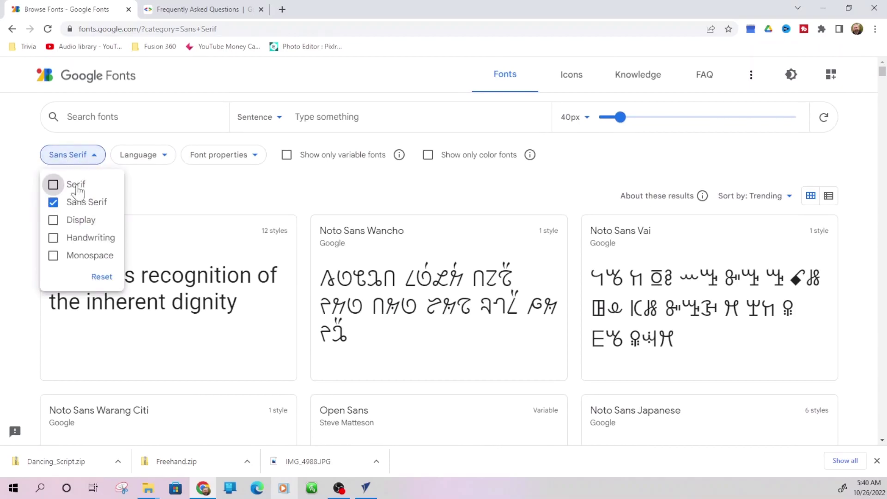
{"action": "left_click", "coordinate": [53, 202]}
- Filter the catalogue to Display fonts only and scroll through the Display samples
{"action": "left_click", "coordinate": [53, 220]}
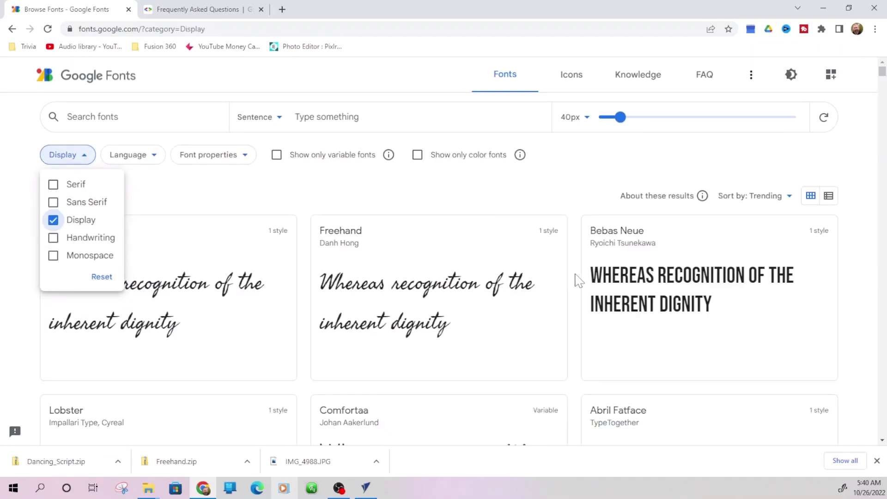
{"action": "scroll", "coordinate": [562, 284], "scroll_direction": "down", "scroll_amount": 6}
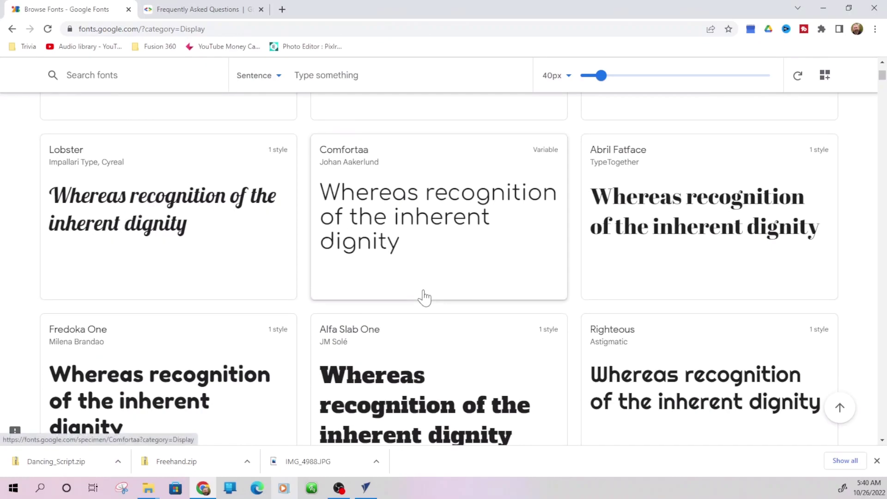
{"action": "scroll", "coordinate": [425, 297], "scroll_direction": "down", "scroll_amount": 6}
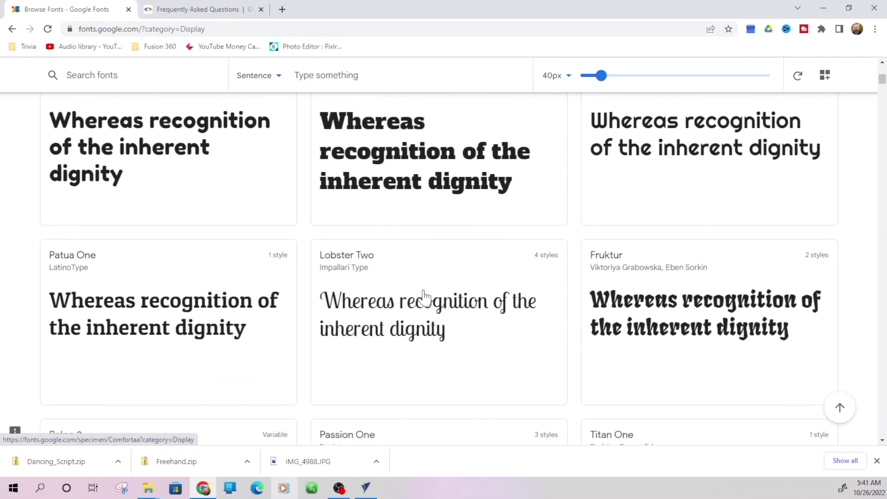
{"action": "scroll", "coordinate": [422, 297], "scroll_direction": "up", "scroll_amount": 6}
{"action": "scroll", "coordinate": [422, 296], "scroll_direction": "down", "scroll_amount": 5}
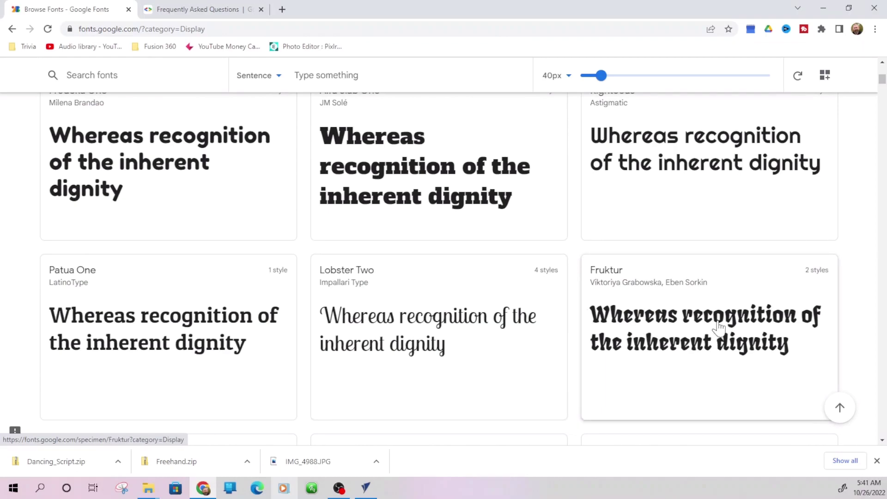
{"action": "scroll", "coordinate": [442, 322], "scroll_direction": "up", "scroll_amount": 10}
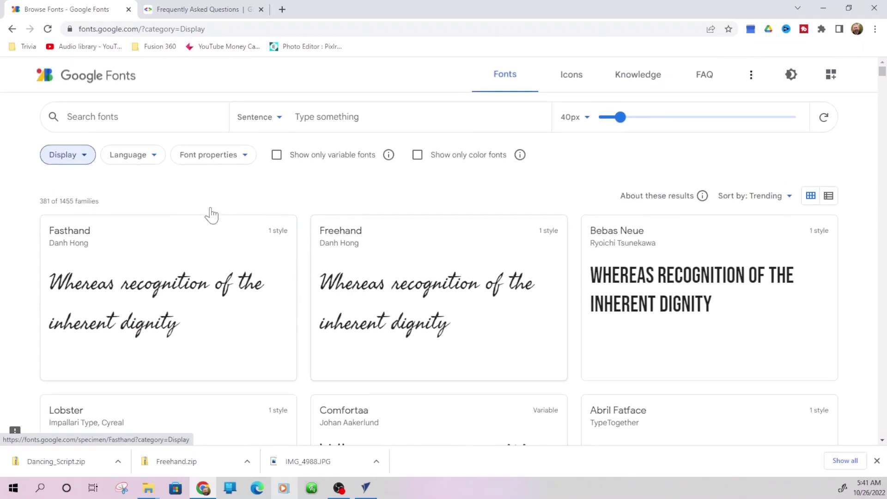
{"action": "left_click", "coordinate": [88, 160]}
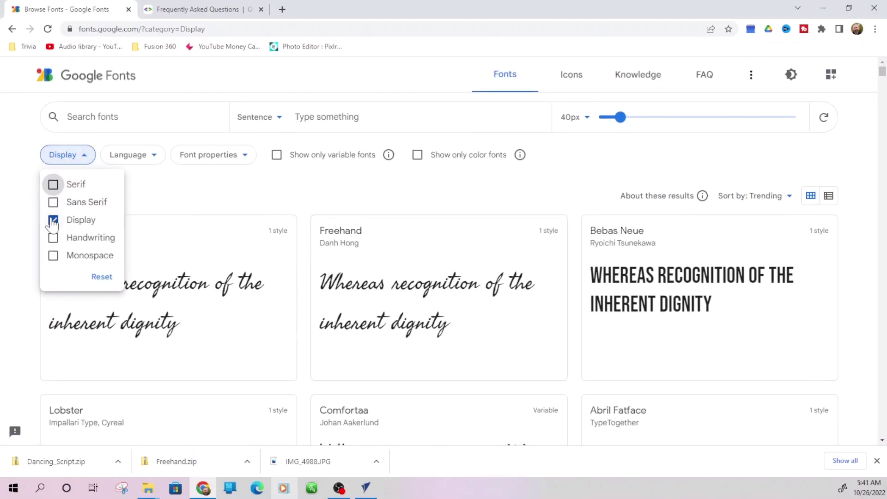
- Replace Display with Handwriting in the category filter and scroll through the handwriting results
{"action": "left_click", "coordinate": [53, 220]}
{"action": "left_click", "coordinate": [53, 237]}
{"action": "left_click", "coordinate": [53, 238]}
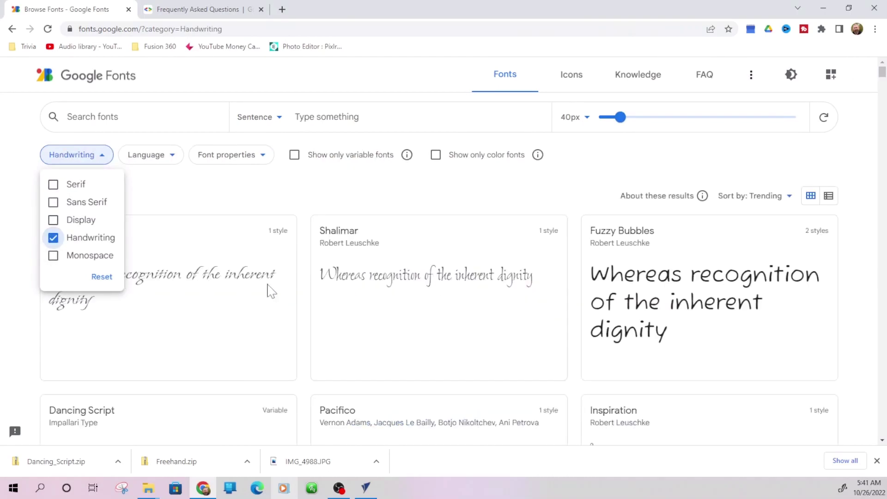
{"action": "left_click", "coordinate": [305, 255]}
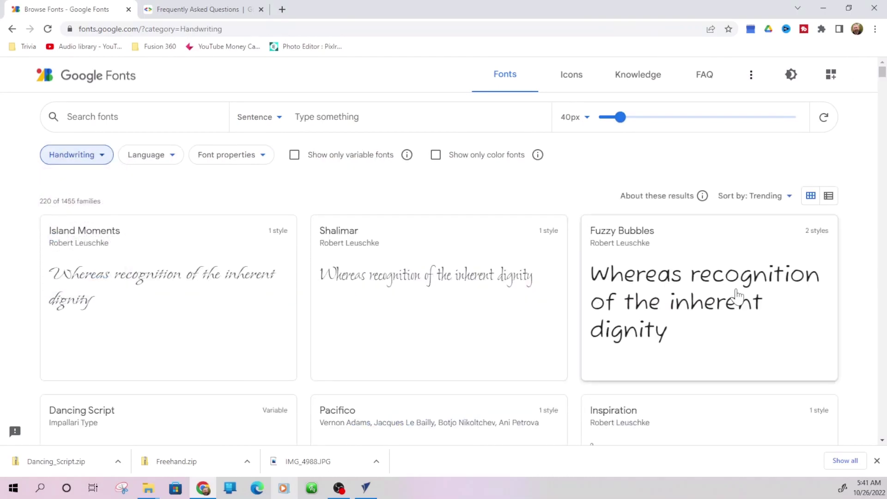
{"action": "scroll", "coordinate": [218, 273], "scroll_direction": "down", "scroll_amount": 4}
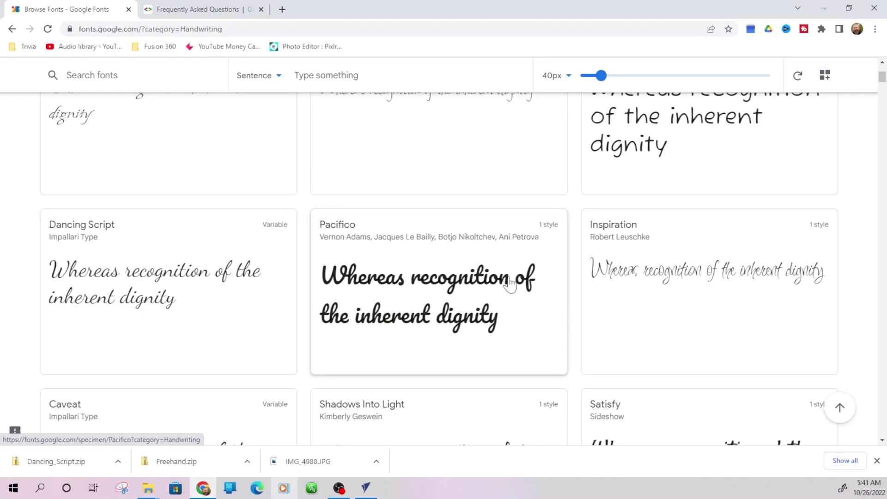
{"action": "scroll", "coordinate": [277, 313], "scroll_direction": "up", "scroll_amount": 5}
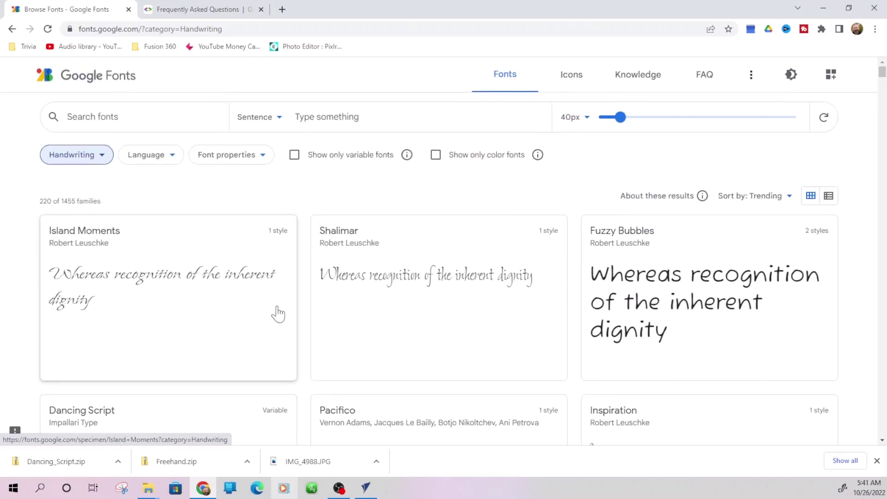
{"action": "left_click", "coordinate": [86, 161]}
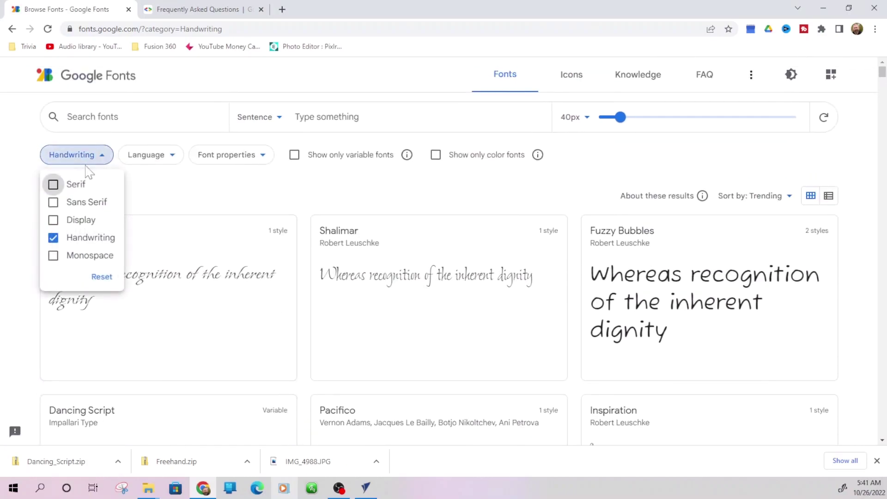
- Reset the category filter, clear every category, then select only Monospace (29 families)
{"action": "left_click", "coordinate": [53, 256]}
{"action": "left_click", "coordinate": [54, 240]}
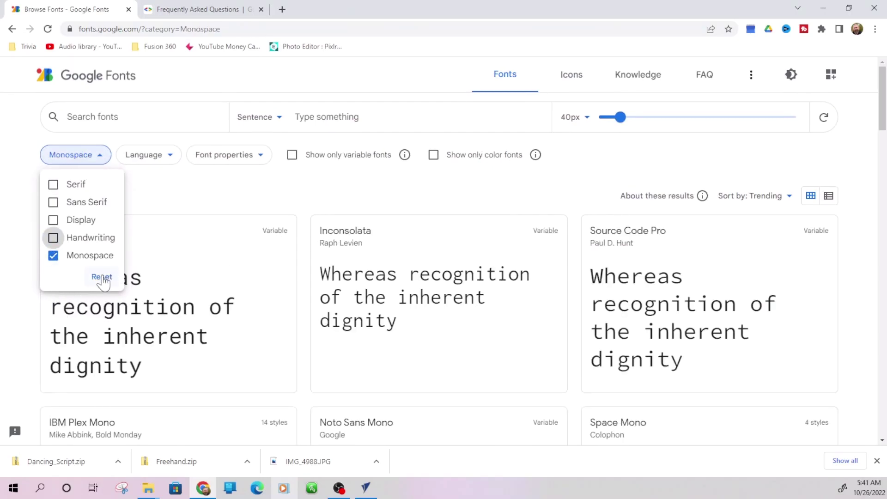
{"action": "left_click", "coordinate": [100, 276]}
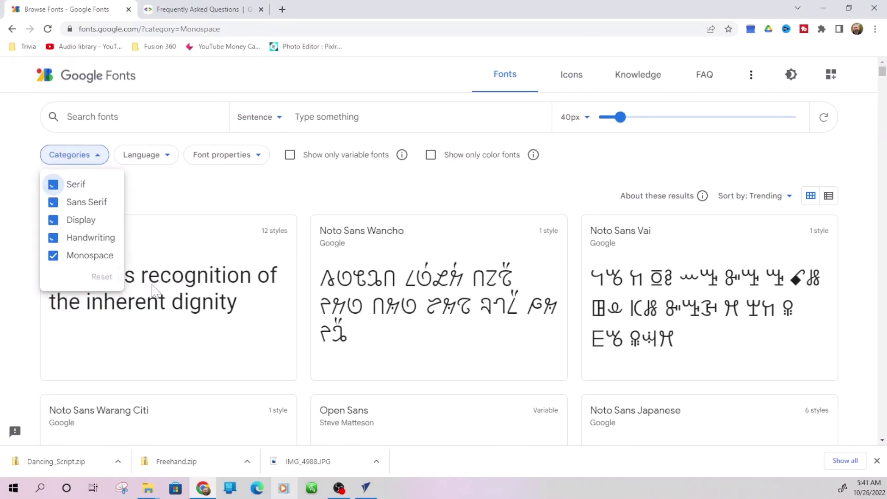
{"action": "left_click", "coordinate": [53, 254]}
{"action": "left_click", "coordinate": [53, 237]}
{"action": "left_click", "coordinate": [53, 220]}
{"action": "left_click", "coordinate": [53, 202]}
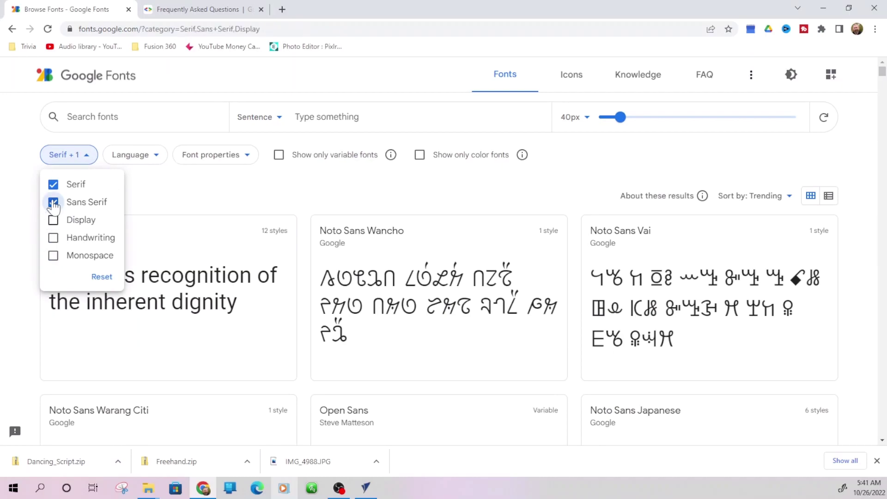
{"action": "left_click", "coordinate": [53, 184]}
{"action": "left_click", "coordinate": [52, 256]}
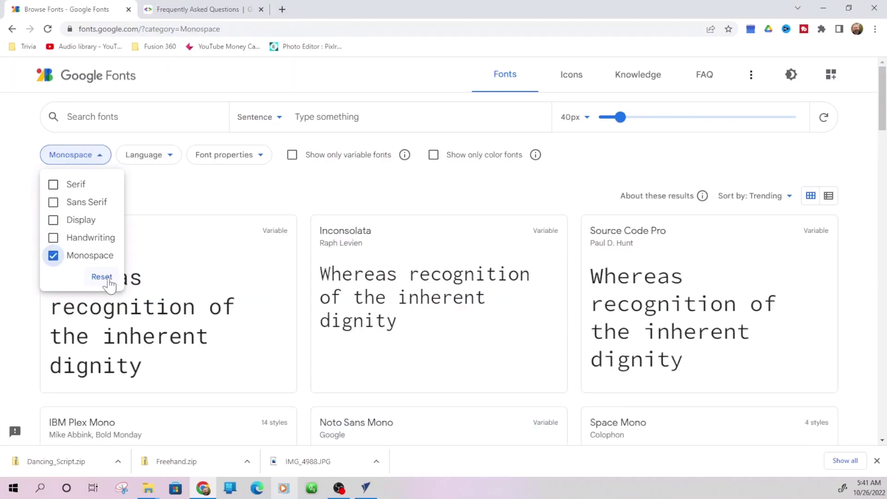
{"action": "left_click", "coordinate": [308, 308]}
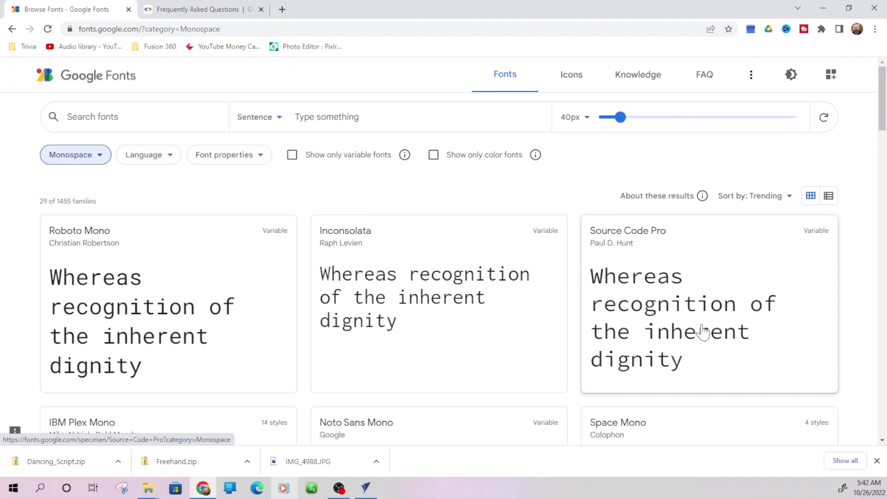
- Switch the category filter from Monospace to Handwriting and scroll the results
{"action": "left_click", "coordinate": [97, 159]}
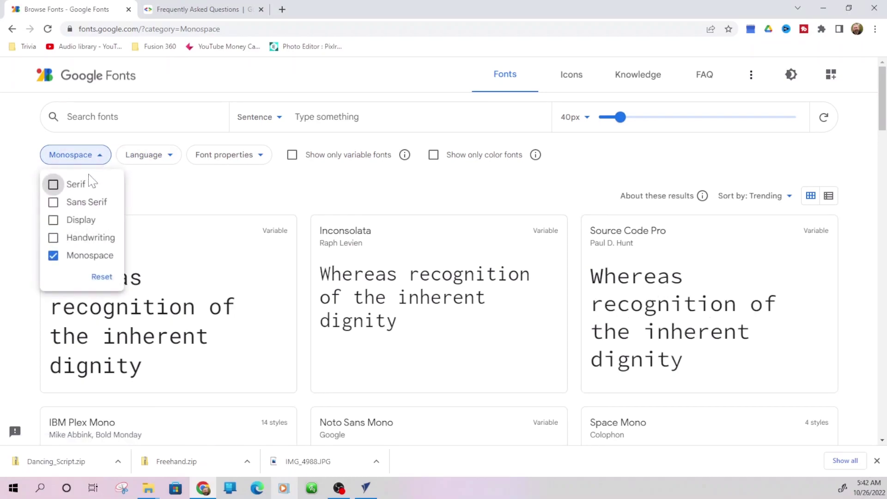
{"action": "left_click", "coordinate": [53, 255]}
{"action": "left_click", "coordinate": [53, 237]}
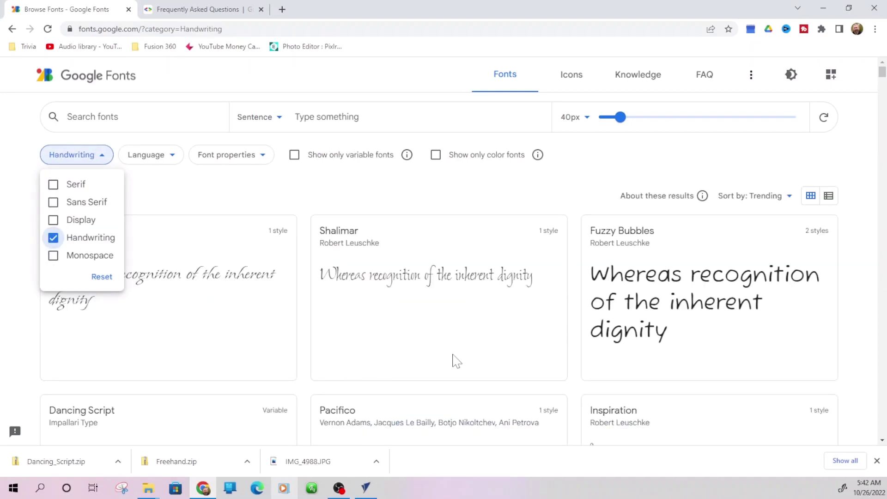
{"action": "scroll", "coordinate": [456, 358], "scroll_direction": "down", "scroll_amount": 3}
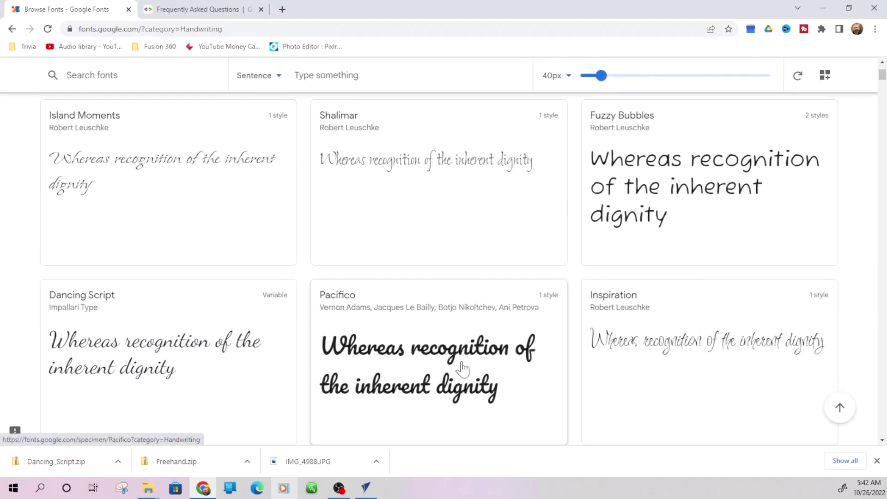
- Download the Pacifico font family and show Pacifico.zip in its Downloads folder
{"action": "left_click", "coordinate": [430, 368]}
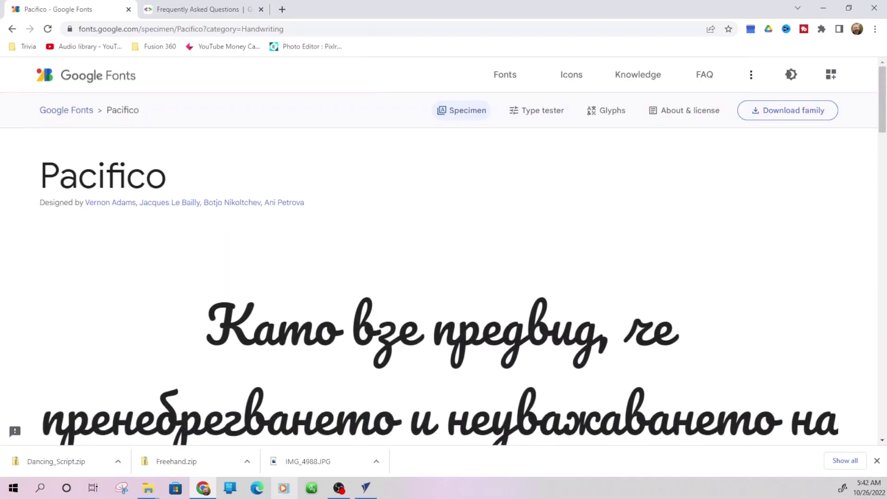
{"action": "left_click", "coordinate": [795, 114]}
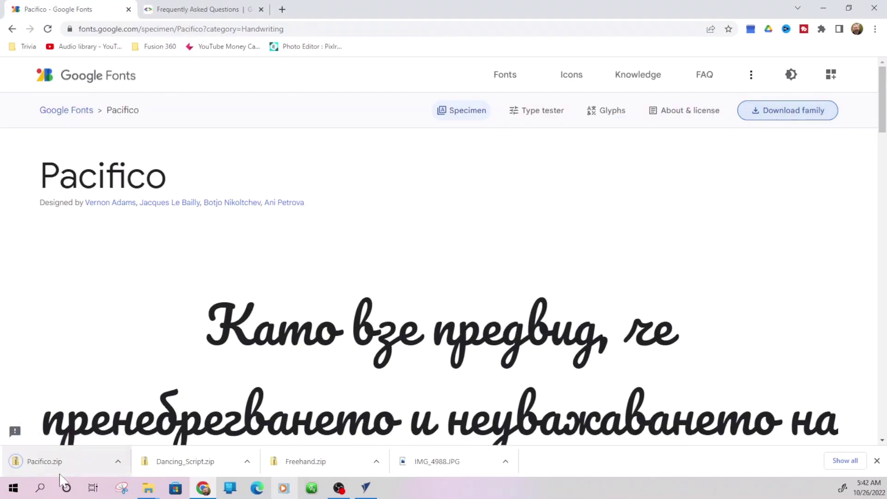
{"action": "left_click", "coordinate": [117, 461]}
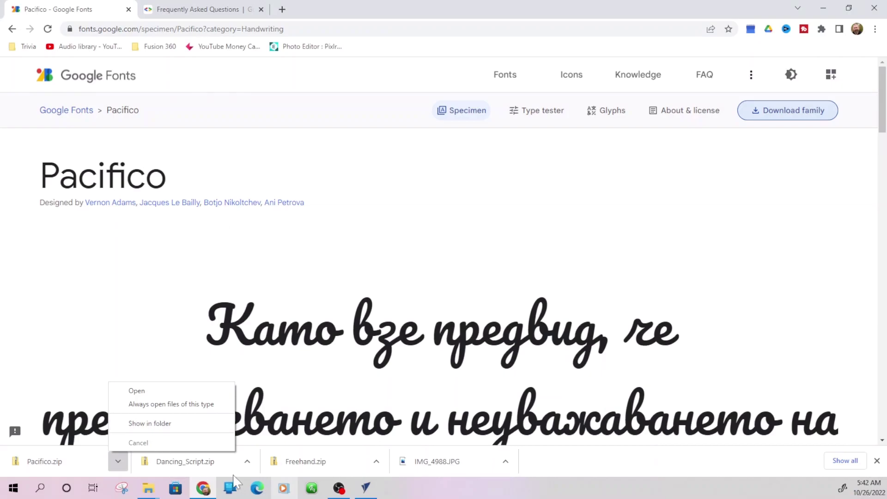
{"action": "left_click", "coordinate": [145, 423]}
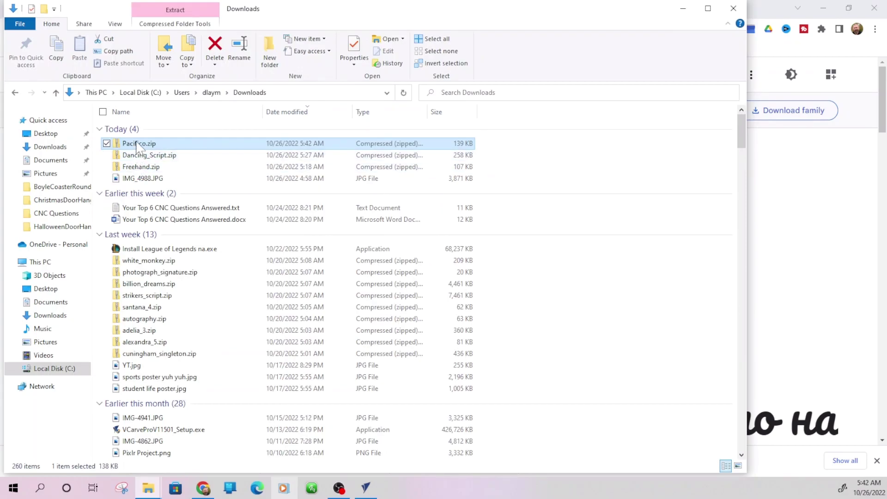
- Open Pacifico.zip and install the Pacifico-Regular.ttf font
{"action": "double_click", "coordinate": [135, 143]}
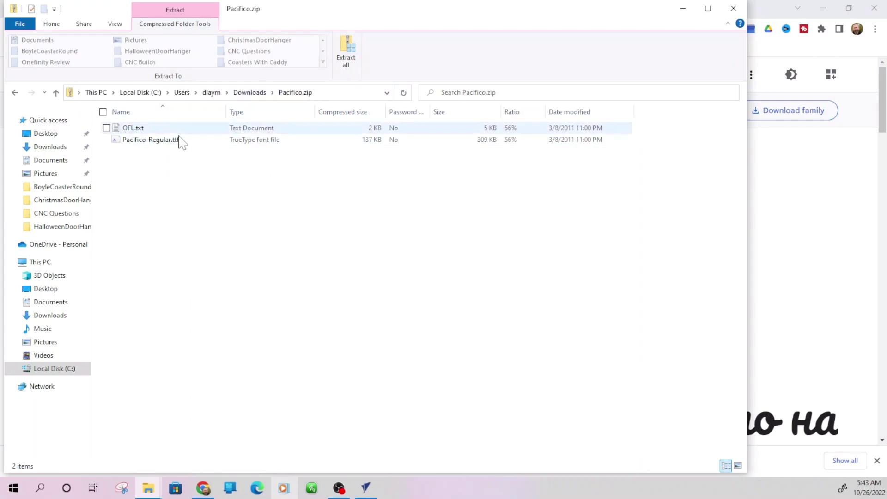
{"action": "left_click", "coordinate": [149, 143]}
{"action": "double_click", "coordinate": [149, 141]}
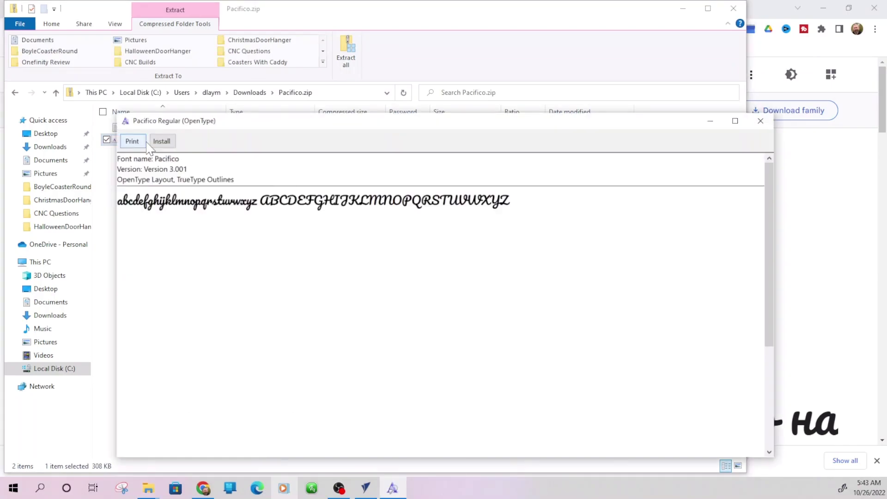
{"action": "left_click_drag", "start_coordinate": [420, 124], "coordinate": [401, 67]}
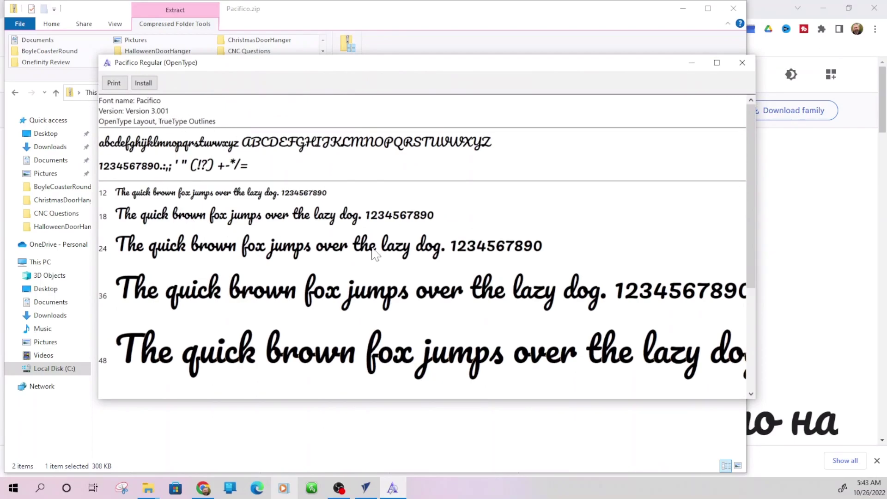
{"action": "left_click", "coordinate": [144, 84]}
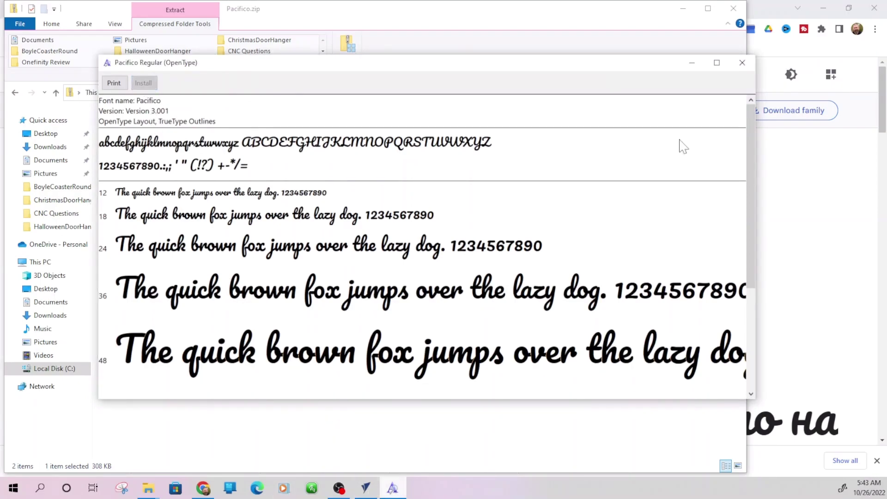
- Close the font preview and Explorer windows and return to the Hello World job in VCarve Pro
{"action": "left_click", "coordinate": [742, 62]}
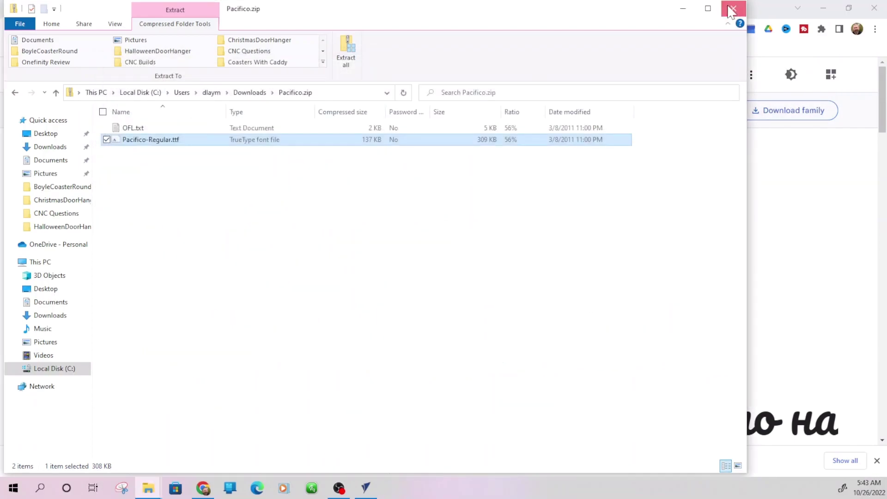
{"action": "left_click", "coordinate": [732, 11]}
{"action": "left_click", "coordinate": [366, 490]}
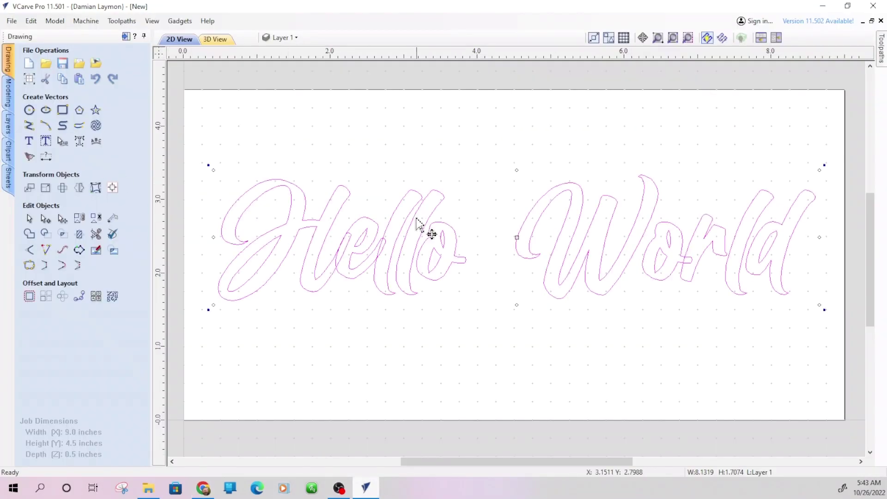
- Change the Hello World text font from Billion Dreams to Pacifico and close the text form
{"action": "left_click", "coordinate": [29, 141]}
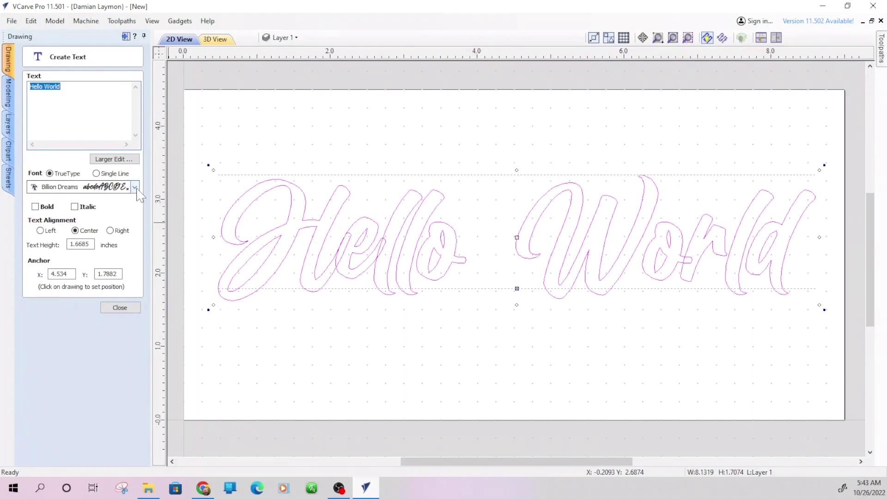
{"action": "left_click", "coordinate": [136, 188]}
{"action": "left_click_drag", "start_coordinate": [347, 214], "coordinate": [347, 332]}
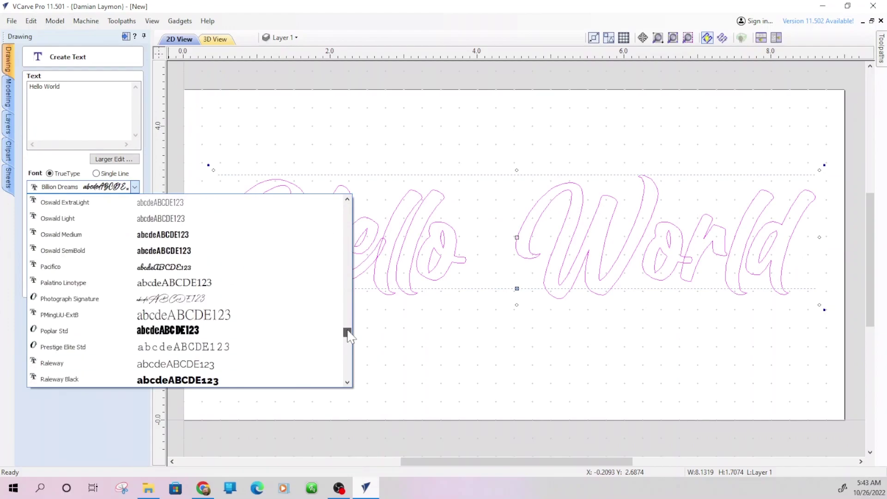
{"action": "left_click", "coordinate": [149, 268]}
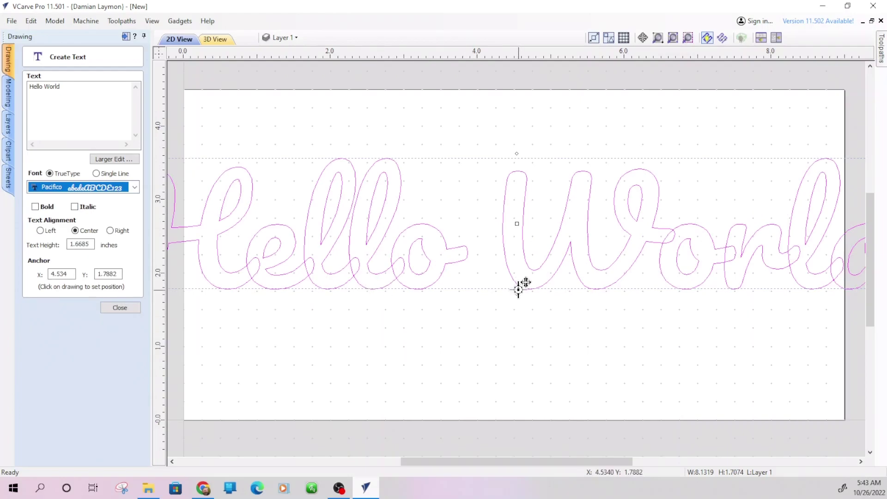
{"action": "left_click_drag", "start_coordinate": [518, 287], "coordinate": [517, 288]}
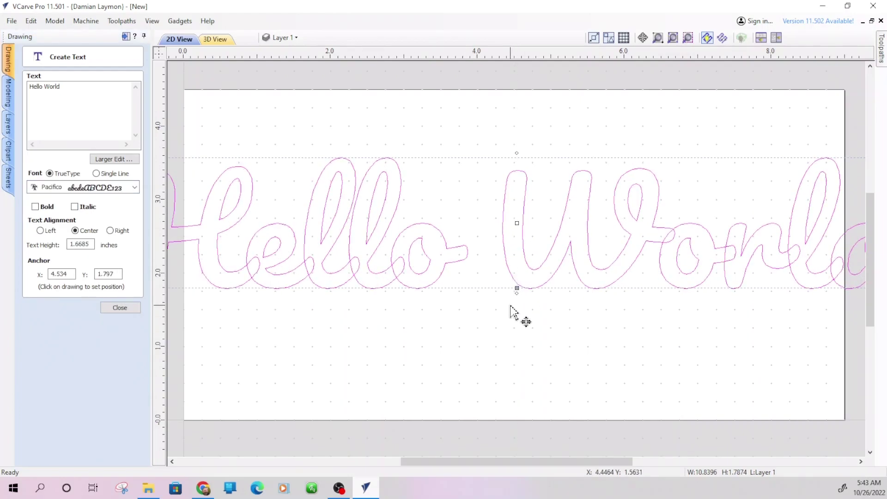
{"action": "scroll", "coordinate": [509, 309], "scroll_direction": "down", "scroll_amount": 1}
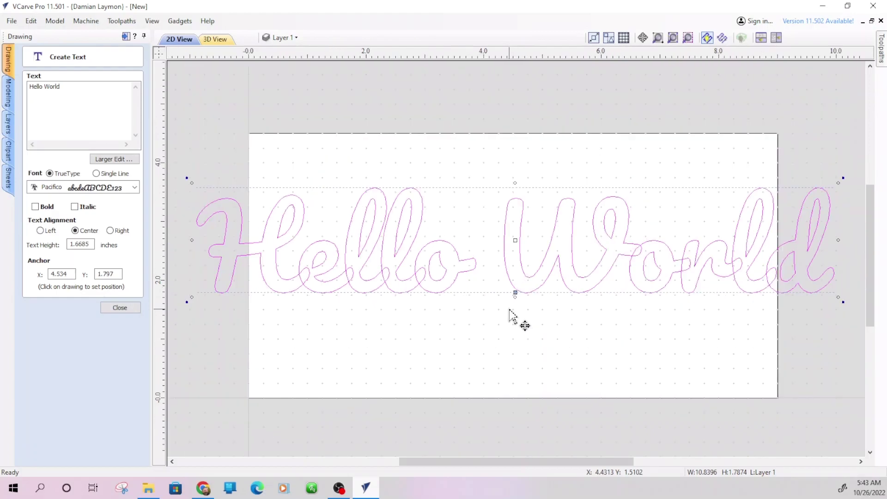
{"action": "right_click", "coordinate": [510, 312]}
{"action": "left_click", "coordinate": [831, 167]}
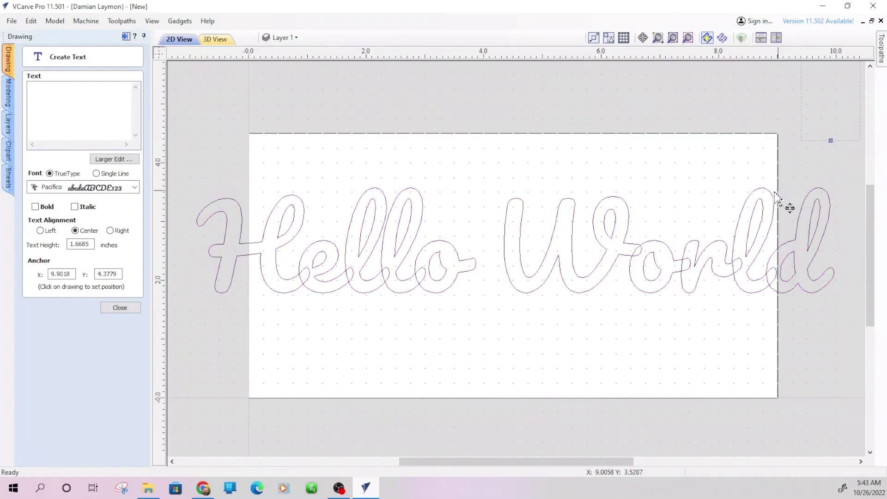
{"action": "left_click", "coordinate": [747, 220]}
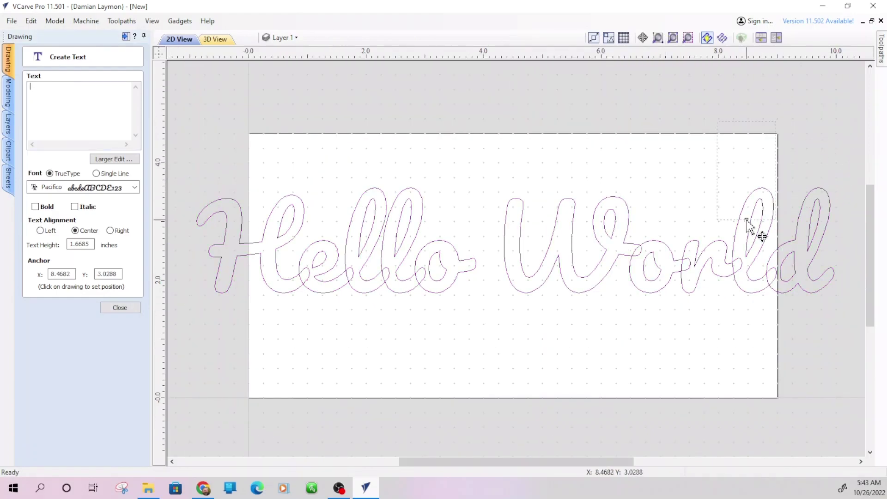
{"action": "left_click", "coordinate": [119, 308]}
{"action": "left_click", "coordinate": [287, 234]}
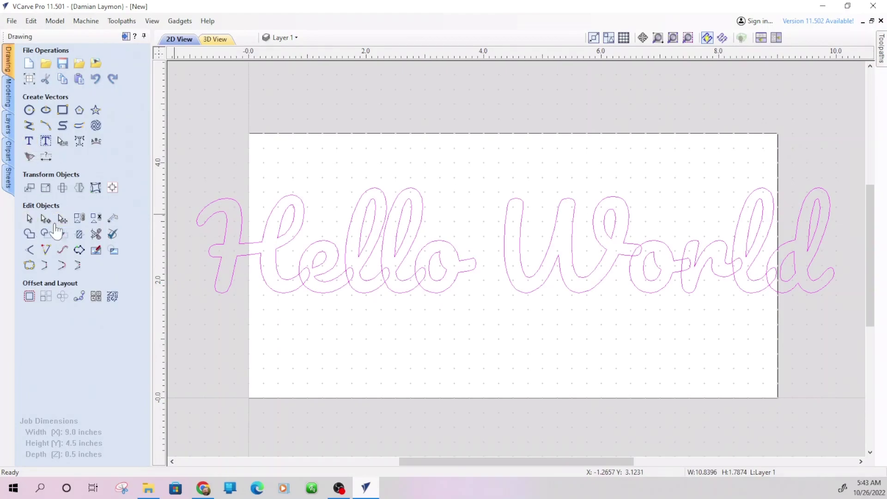
- Scale Hello World down to about 8.59 × 1.42 inches and place it inside the 9-inch board
{"action": "left_click", "coordinate": [213, 213]}
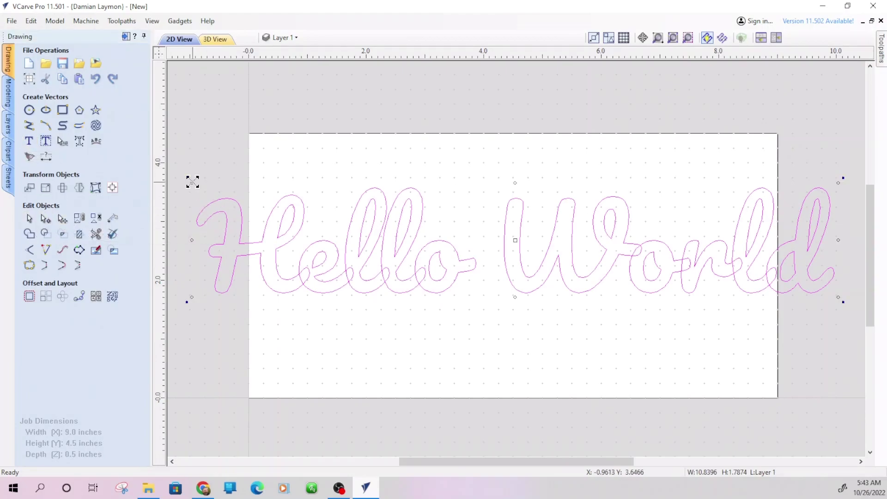
{"action": "left_click_drag", "start_coordinate": [193, 182], "coordinate": [229, 199]}
{"action": "left_click_drag", "start_coordinate": [448, 252], "coordinate": [423, 252]}
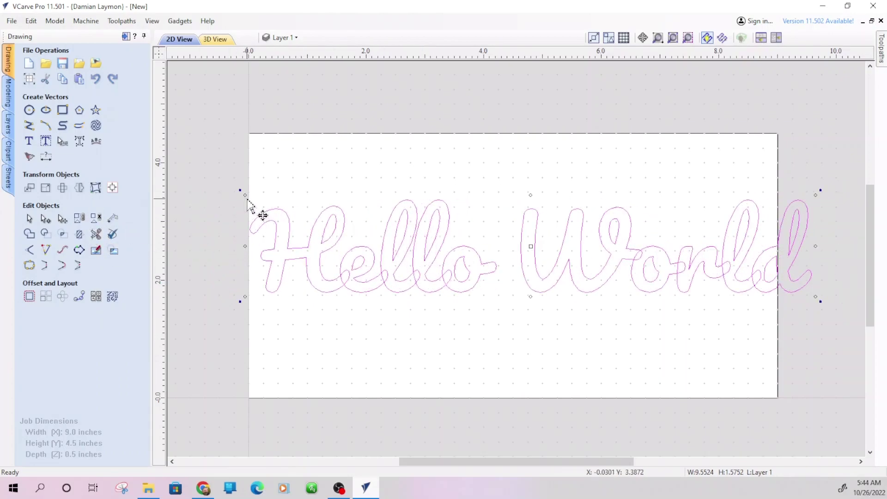
{"action": "left_click_drag", "start_coordinate": [246, 195], "coordinate": [267, 212]}
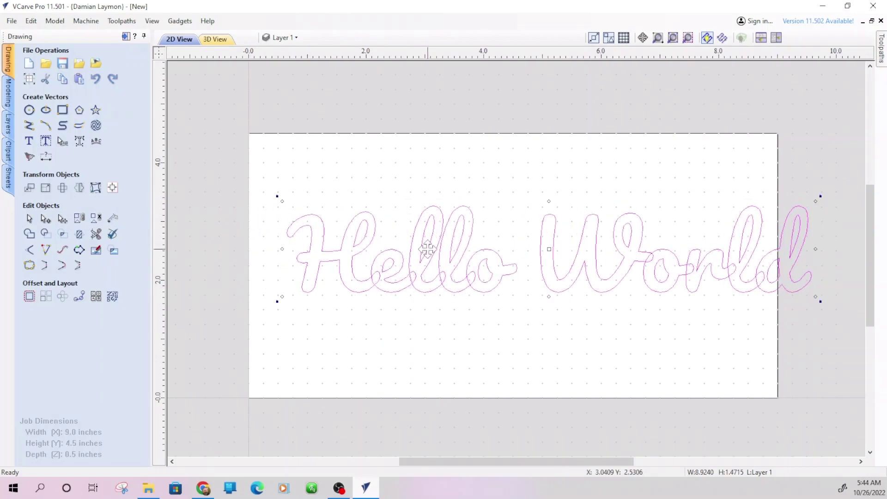
{"action": "left_click_drag", "start_coordinate": [436, 250], "coordinate": [395, 251]}
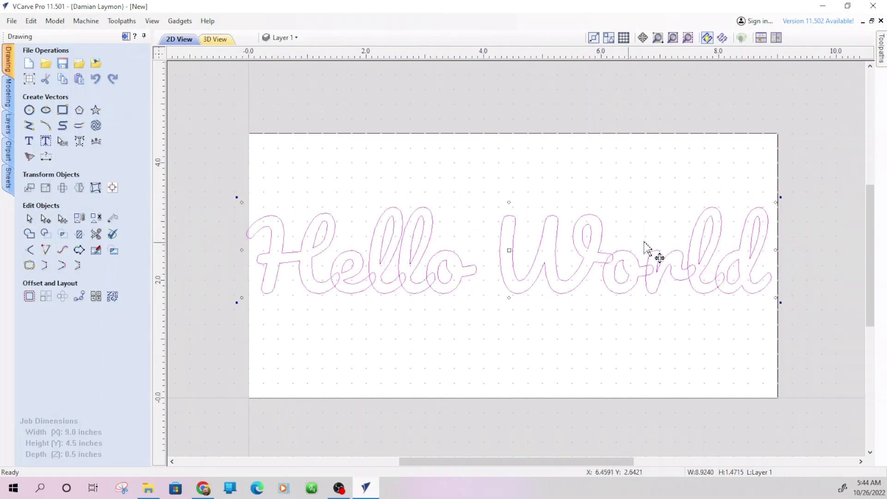
{"action": "left_click_drag", "start_coordinate": [775, 199], "coordinate": [756, 203]}
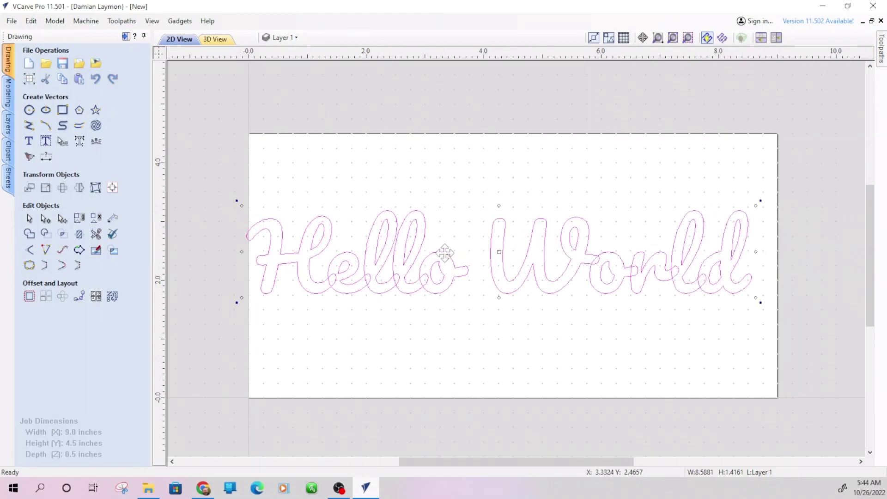
{"action": "left_click_drag", "start_coordinate": [446, 253], "coordinate": [464, 252]}
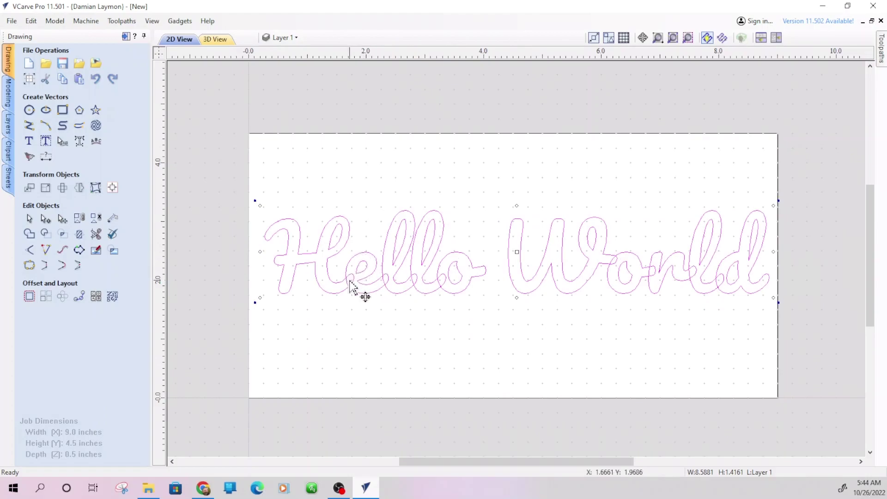
{"action": "scroll", "coordinate": [355, 290], "scroll_direction": "up", "scroll_amount": 3}
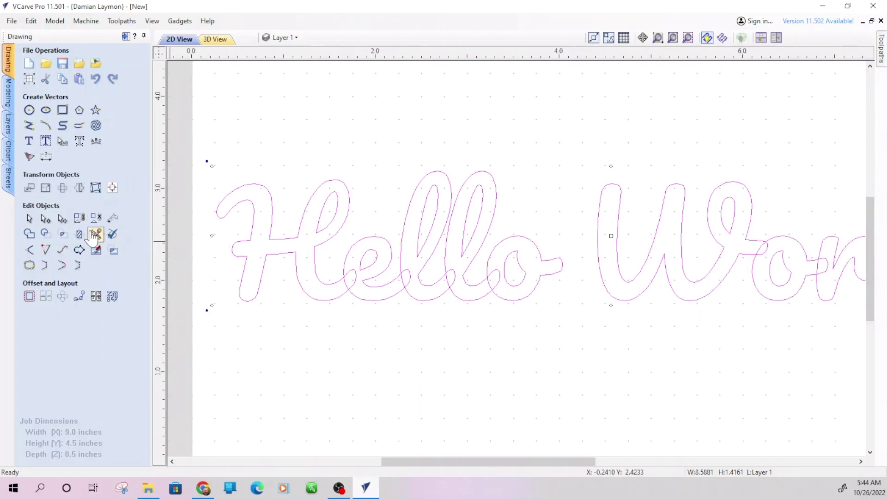
{"action": "left_click", "coordinate": [95, 236]}
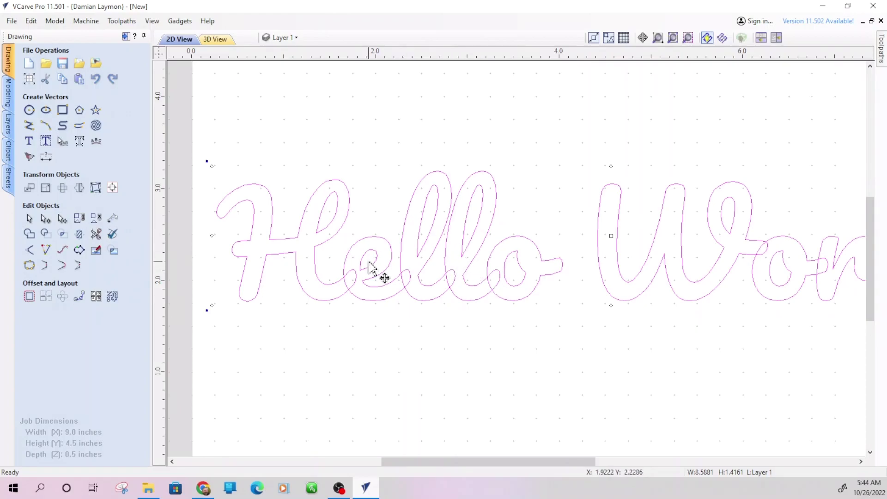
{"action": "left_click", "coordinate": [94, 235]}
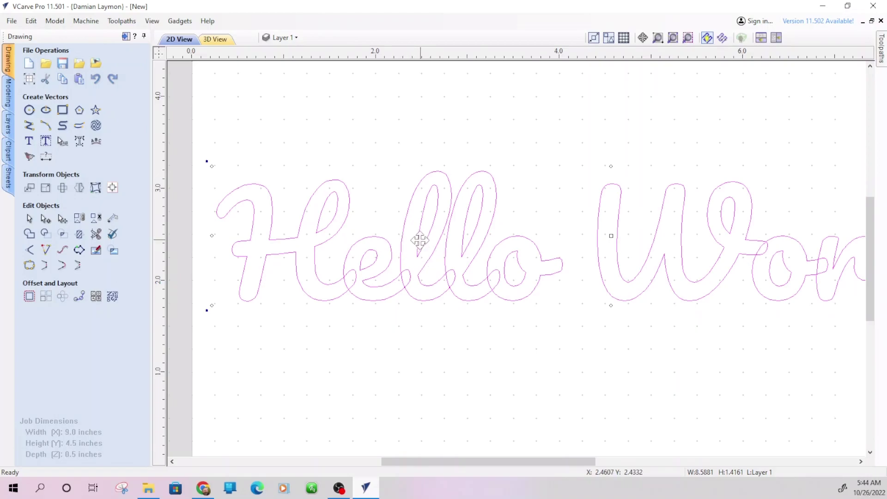
- Convert the Hello World text to curves, select the two l curves, and start Interactive Vector Trim
{"action": "right_click", "coordinate": [330, 236]}
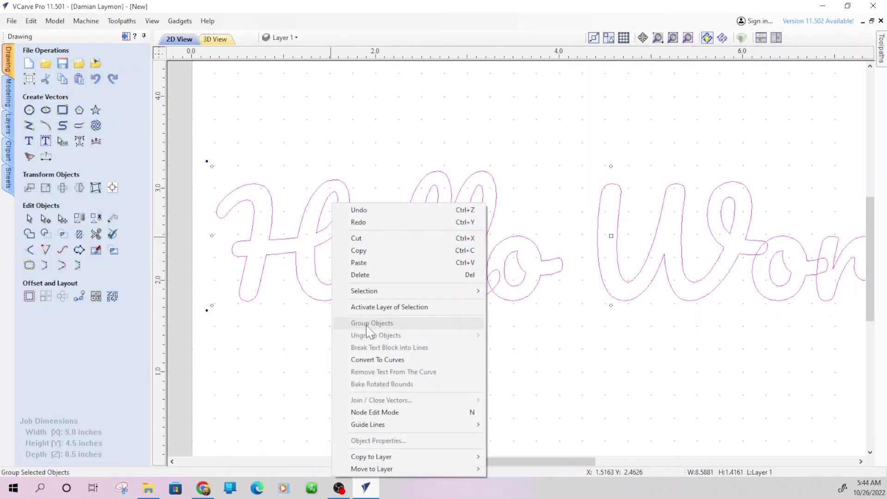
{"action": "left_click", "coordinate": [373, 363]}
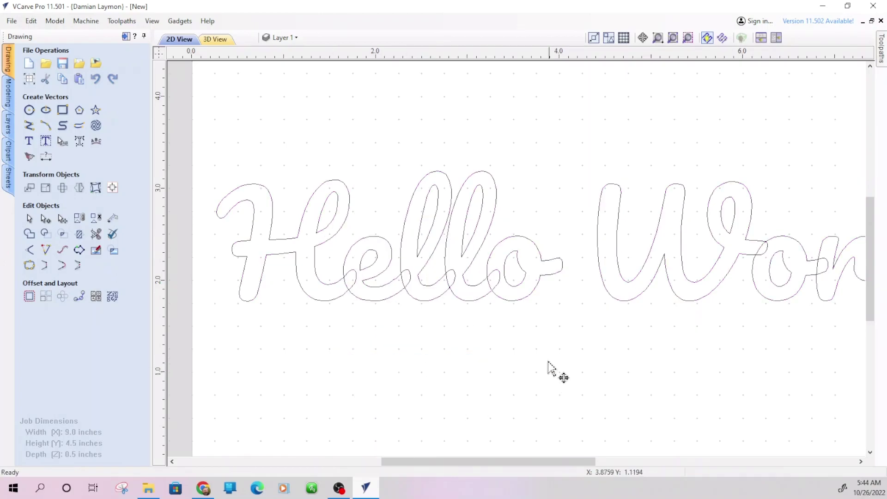
{"action": "left_click", "coordinate": [501, 266]}
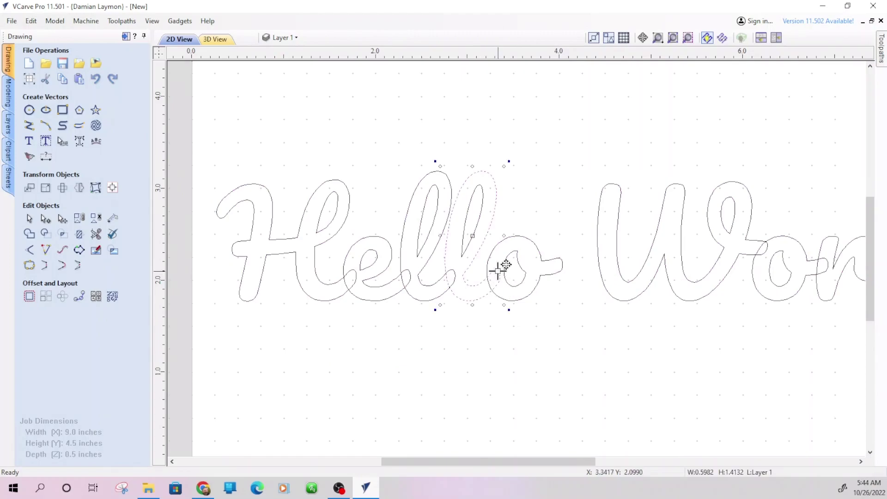
{"action": "left_click", "coordinate": [434, 250]}
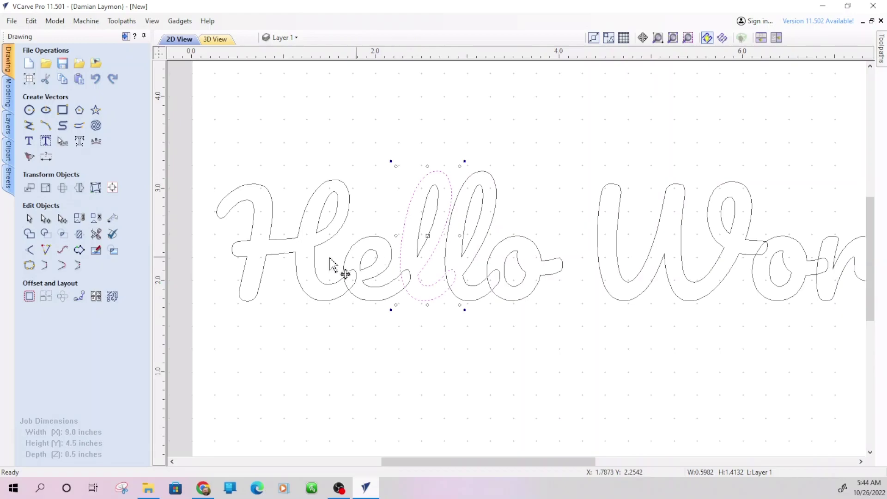
{"action": "left_click", "coordinate": [96, 236]}
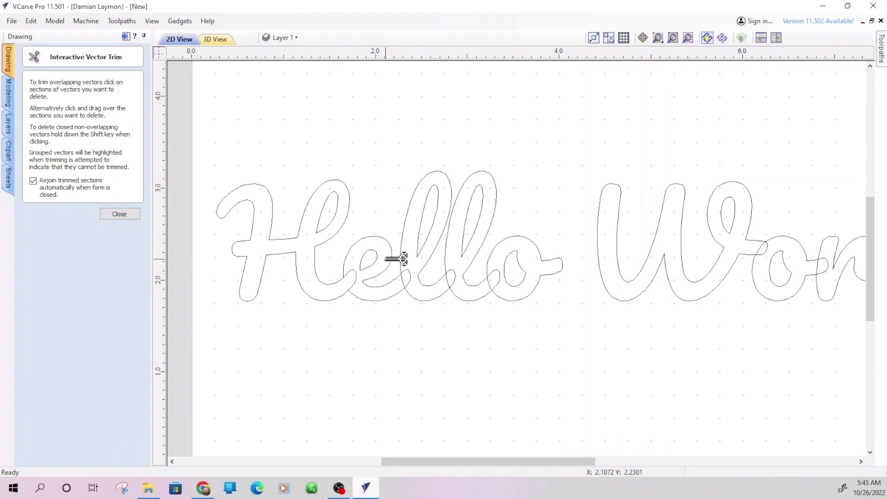
- Trim the crossing loops between the e, both l's and the o of 'ello'
{"action": "scroll", "coordinate": [396, 259], "scroll_direction": "up", "scroll_amount": 3}
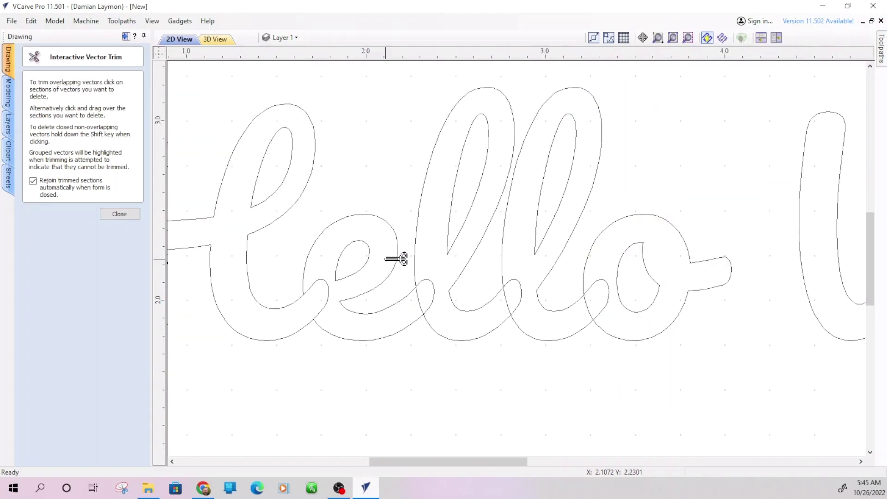
{"action": "scroll", "coordinate": [396, 259], "scroll_direction": "up", "scroll_amount": 1}
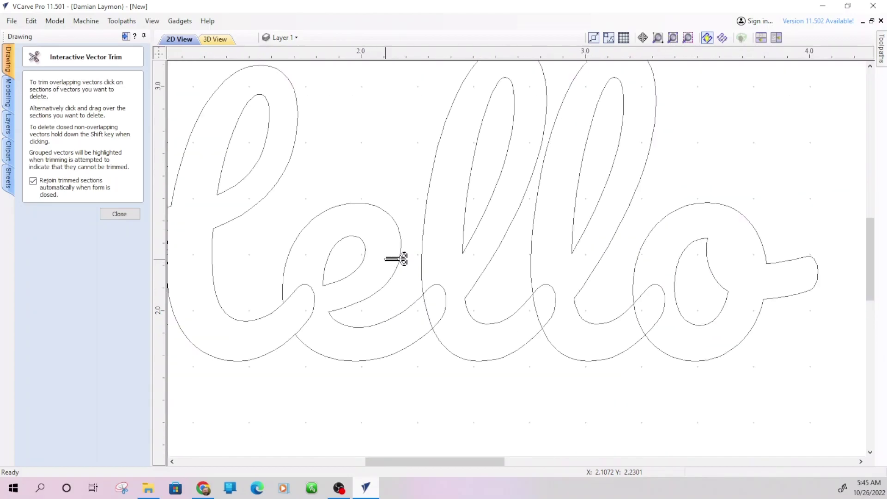
{"action": "left_click", "coordinate": [322, 306]}
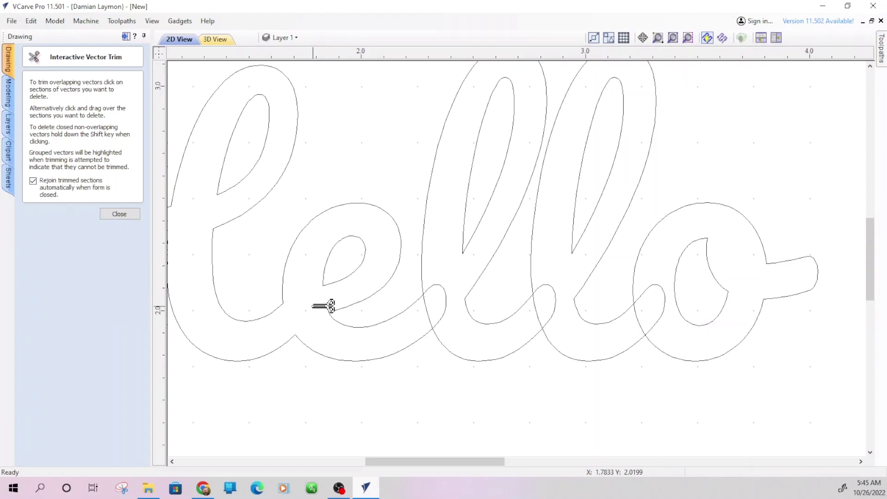
{"action": "left_click", "coordinate": [444, 297]}
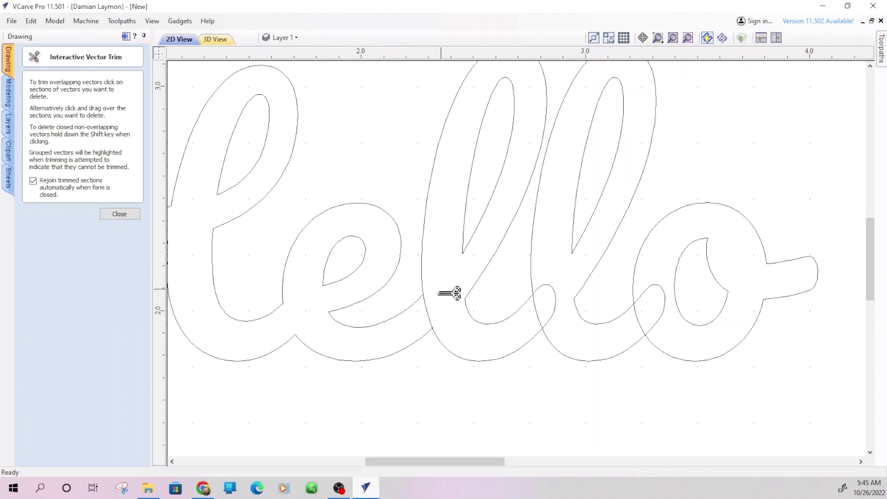
{"action": "left_click", "coordinate": [426, 305]}
{"action": "left_click", "coordinate": [563, 292]}
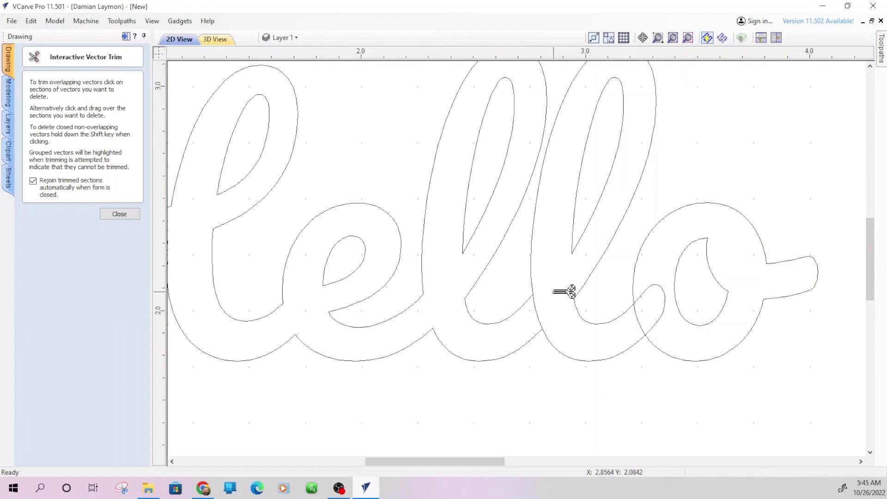
{"action": "left_click", "coordinate": [548, 311]}
{"action": "left_click", "coordinate": [663, 298]}
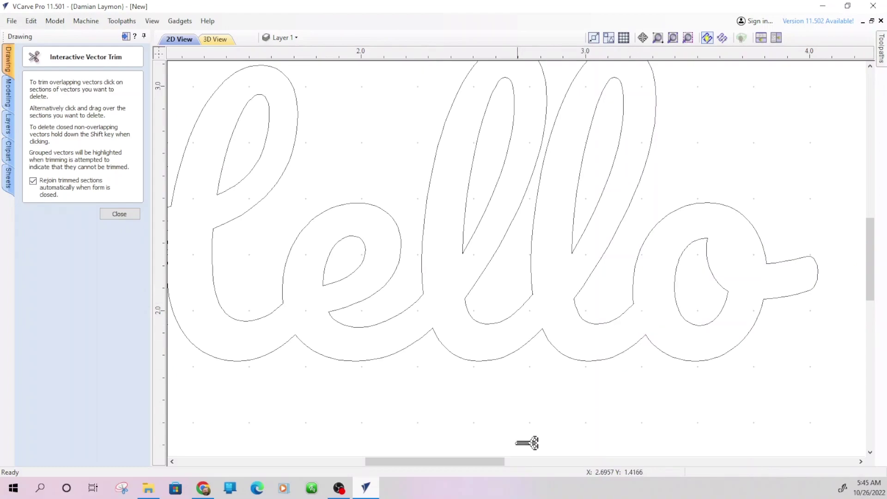
{"action": "mouse_move", "coordinate": [505, 461]}
{"action": "left_mouse_down"}
{"action": "mouse_move", "coordinate": [672, 455]}
{"action": "mouse_move", "coordinate": [707, 435]}
{"action": "left_mouse_up"}
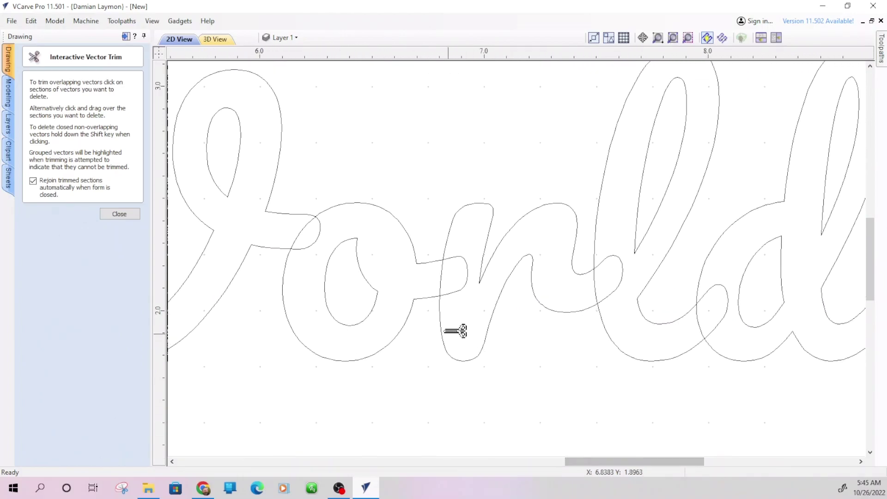
- Trim the overlapping strokes between the o, n, l and d of 'World'
{"action": "left_click", "coordinate": [318, 238]}
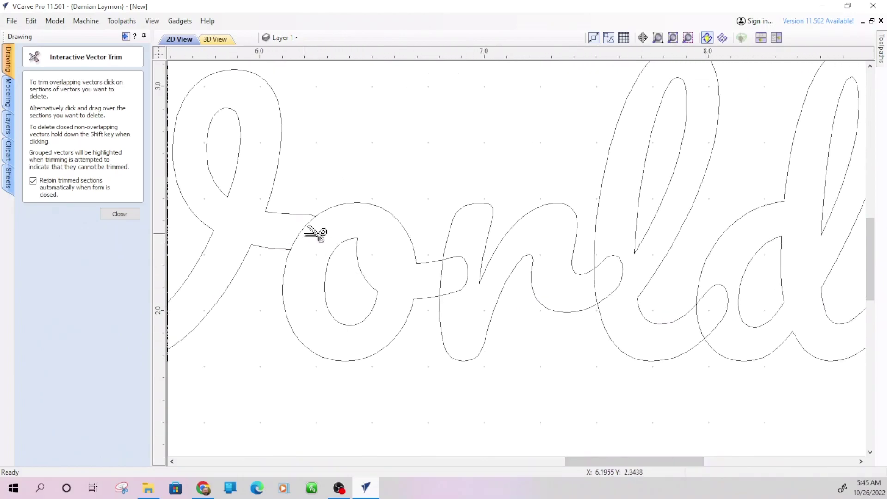
{"action": "left_click", "coordinate": [299, 232]}
{"action": "left_click", "coordinate": [464, 276]}
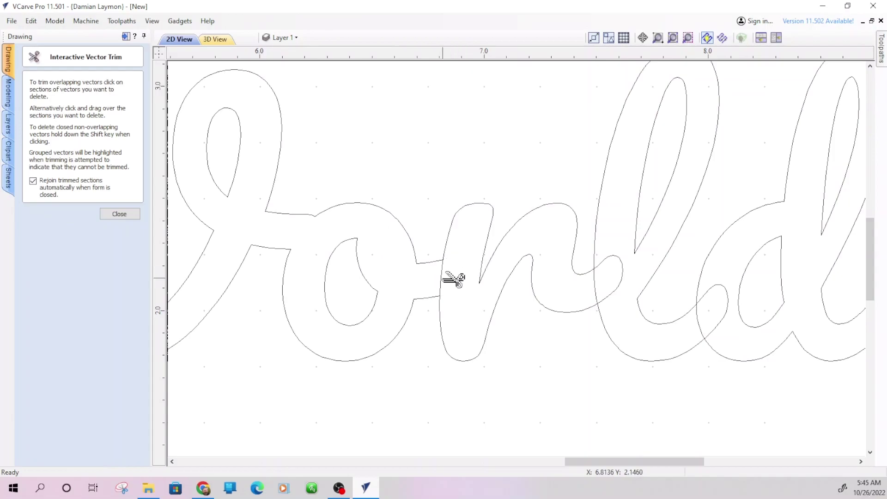
{"action": "left_click", "coordinate": [443, 279]}
{"action": "left_click", "coordinate": [624, 271]}
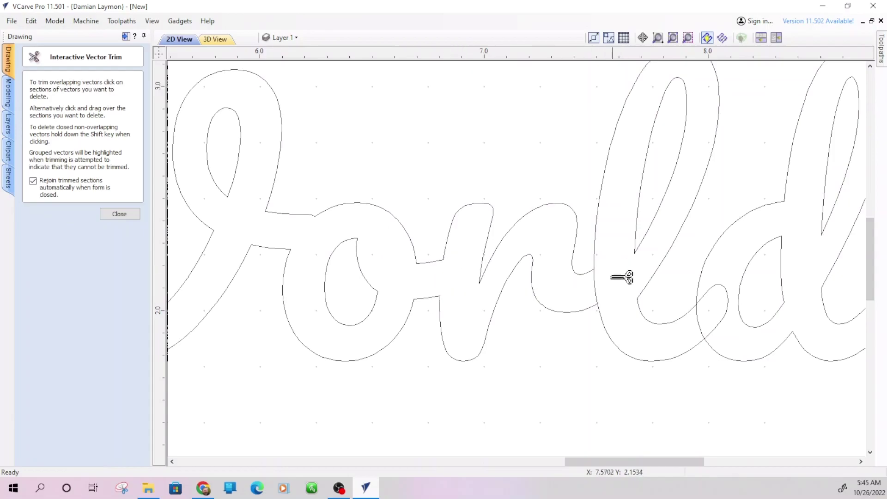
{"action": "left_click", "coordinate": [596, 290]}
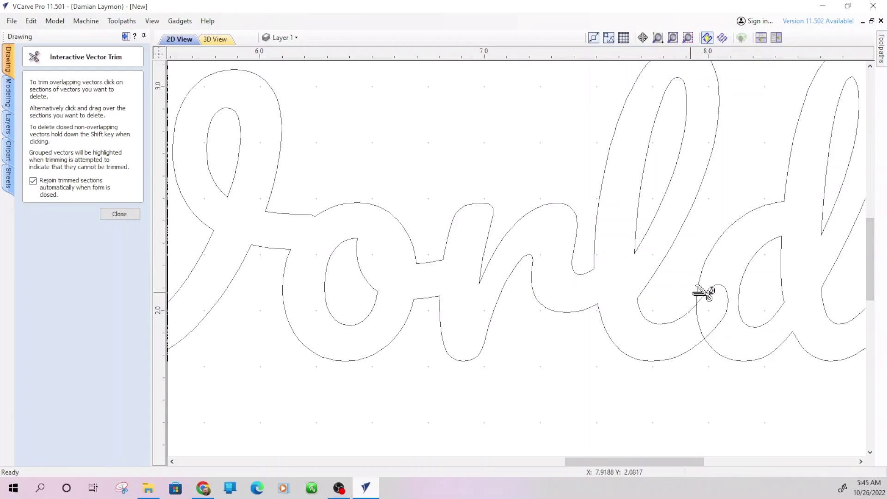
{"action": "left_click", "coordinate": [727, 292]}
{"action": "left_click", "coordinate": [698, 322]}
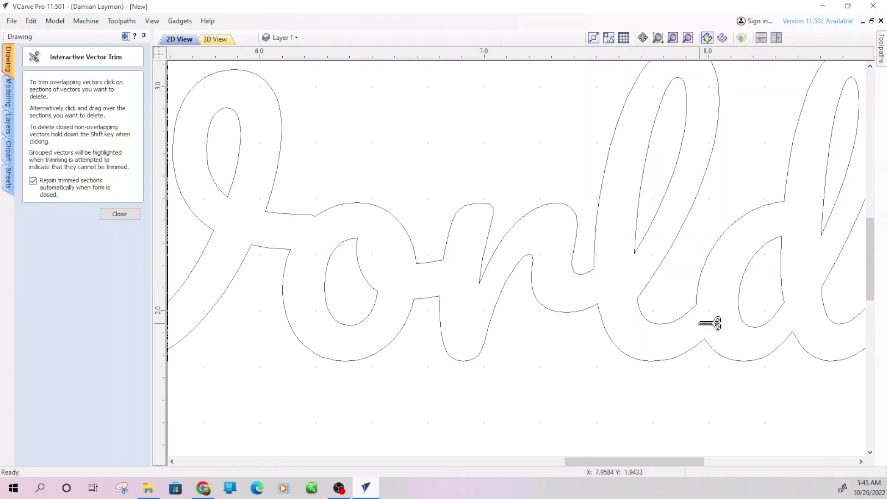
{"action": "scroll", "coordinate": [627, 350], "scroll_direction": "down", "scroll_amount": 5}
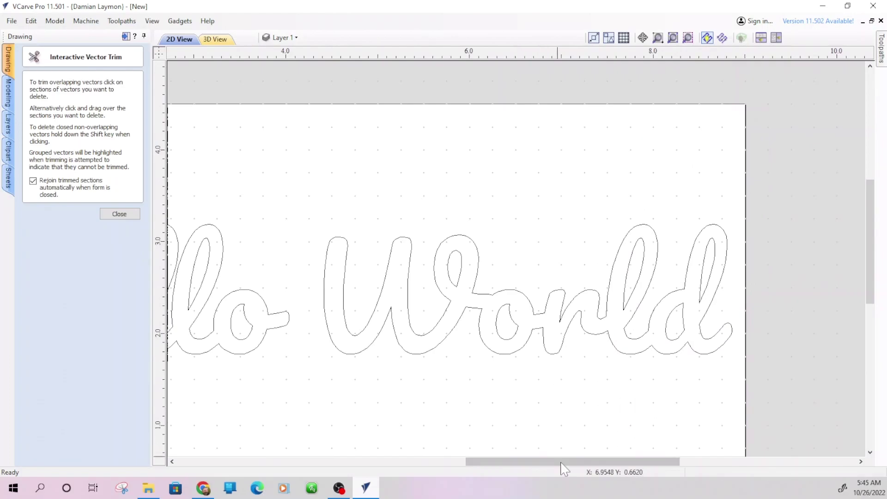
- Delete the Profile 1 toolpath with Delete All so no toolpaths remain
{"action": "left_click_drag", "start_coordinate": [566, 461], "coordinate": [506, 473]}
{"action": "scroll", "coordinate": [479, 412], "scroll_direction": "down", "scroll_amount": 2}
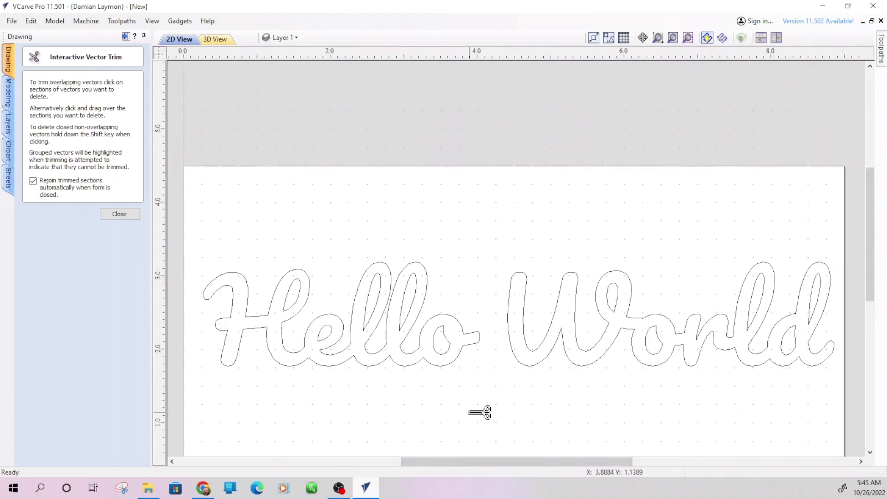
{"action": "left_click_drag", "start_coordinate": [871, 231], "coordinate": [871, 278]}
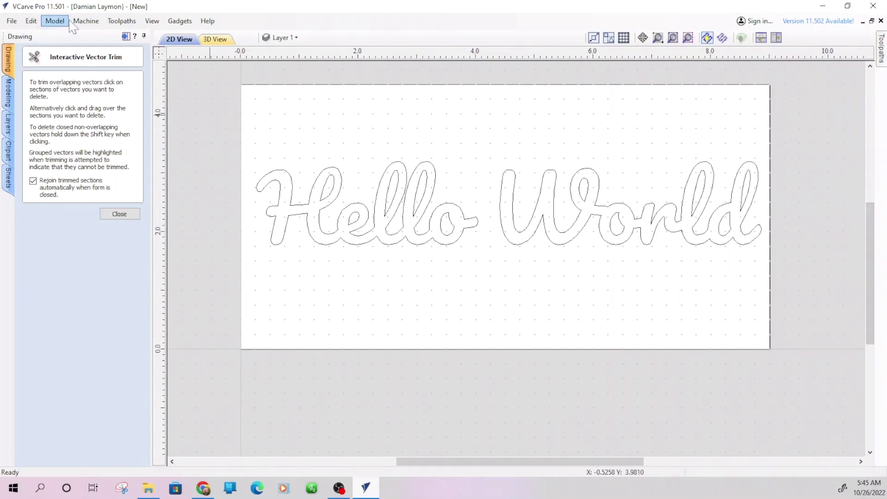
{"action": "left_click", "coordinate": [125, 36]}
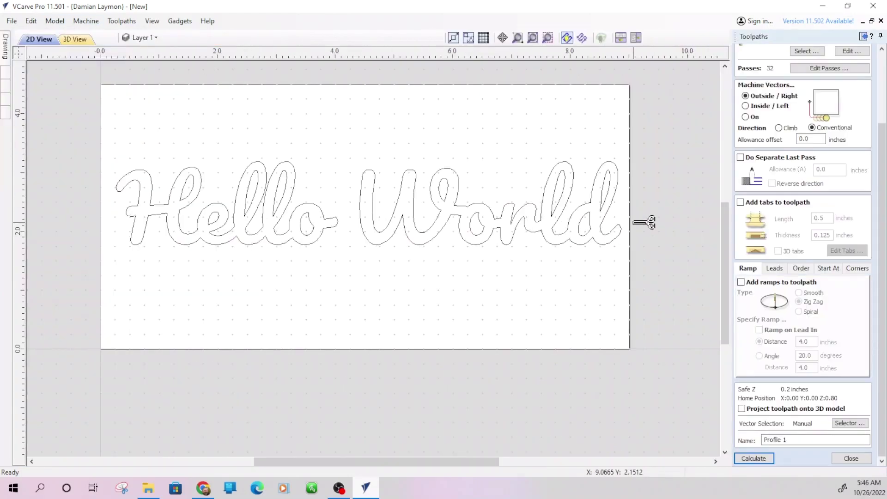
{"action": "left_click", "coordinate": [850, 458]}
{"action": "right_click", "coordinate": [778, 252]}
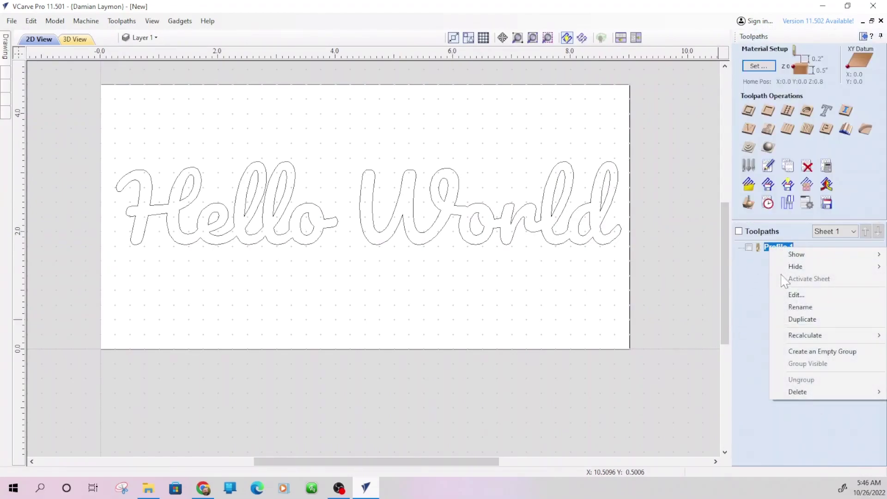
{"action": "mouse_move", "coordinate": [802, 389]}
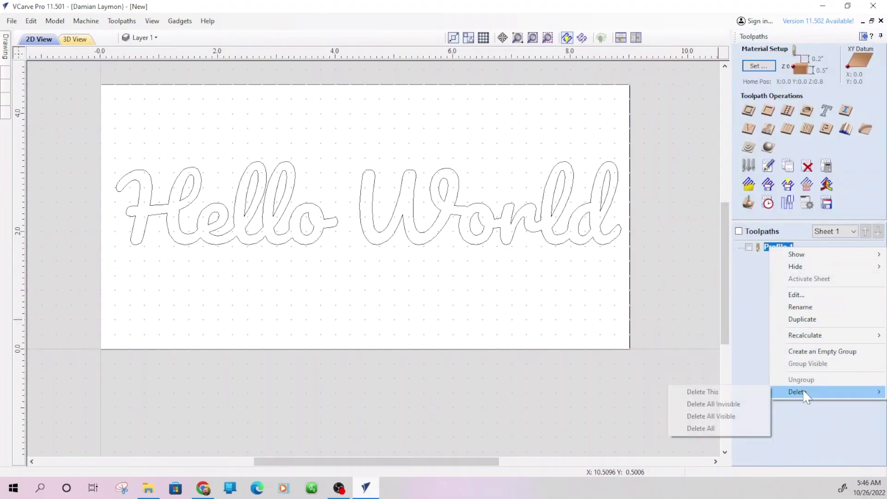
{"action": "left_click", "coordinate": [719, 431]}
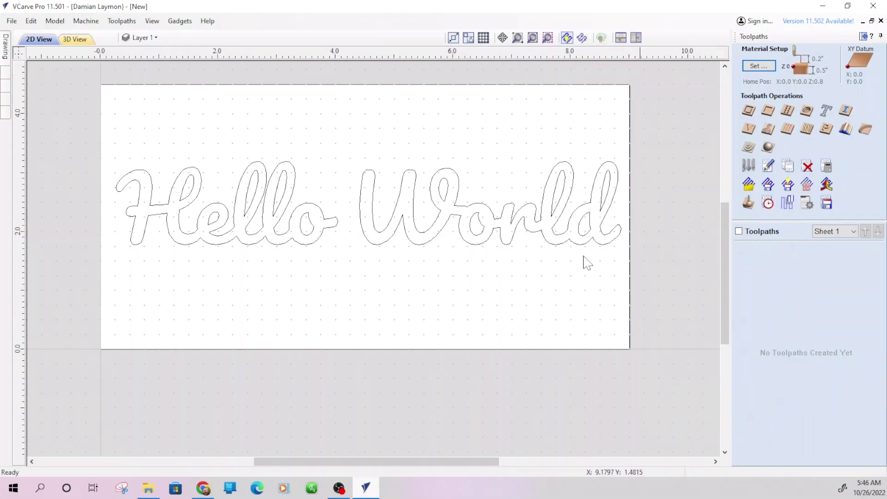
- Create a V-Carve toolpath on all Hello World vectors using the 60° 1/4" V-bit and 0.125-inch flat depth
{"action": "left_click_drag", "start_coordinate": [54, 103], "coordinate": [667, 304]}
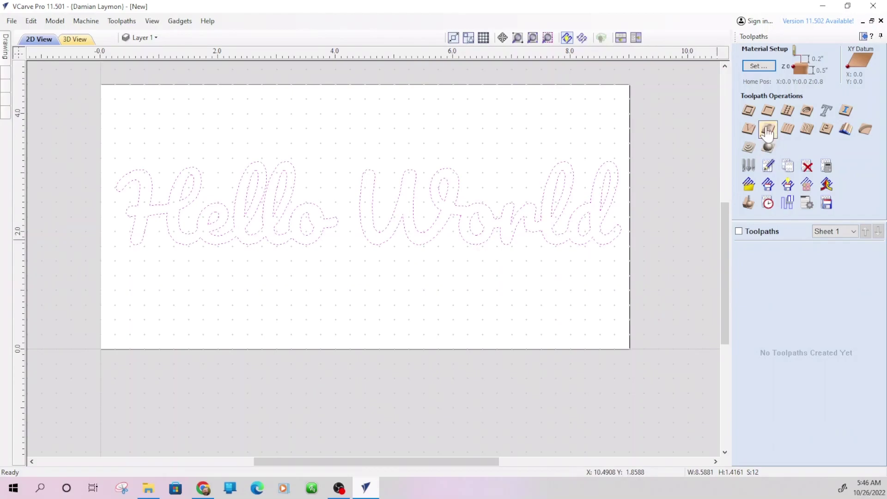
{"action": "left_click", "coordinate": [749, 129]}
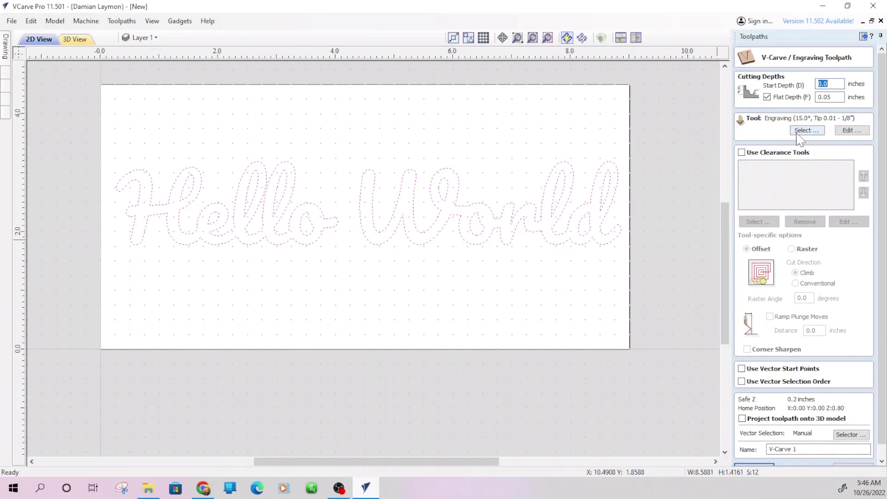
{"action": "left_click", "coordinate": [804, 131]}
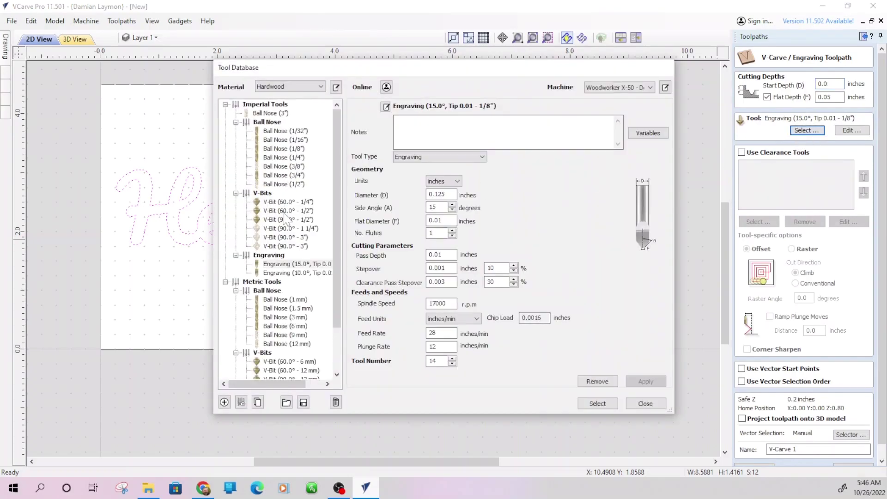
{"action": "left_click", "coordinate": [289, 202]}
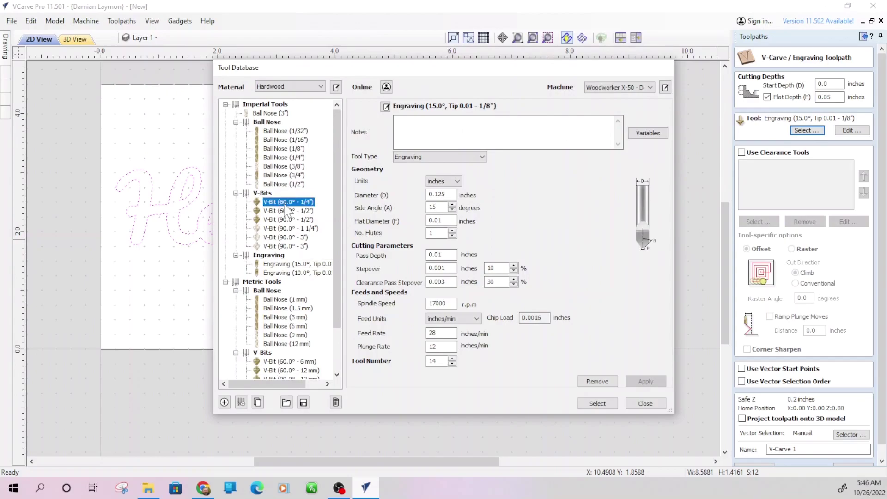
{"action": "left_click", "coordinate": [613, 404]}
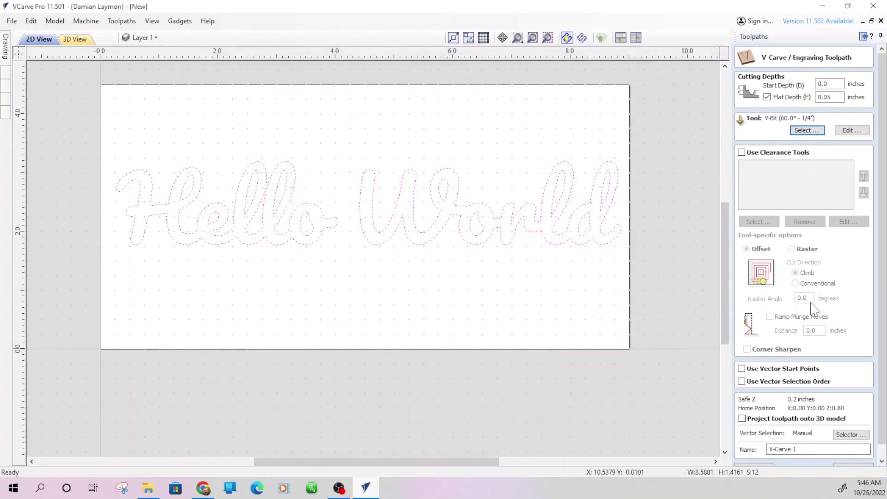
{"action": "scroll", "coordinate": [811, 307], "scroll_direction": "down", "scroll_amount": 1}
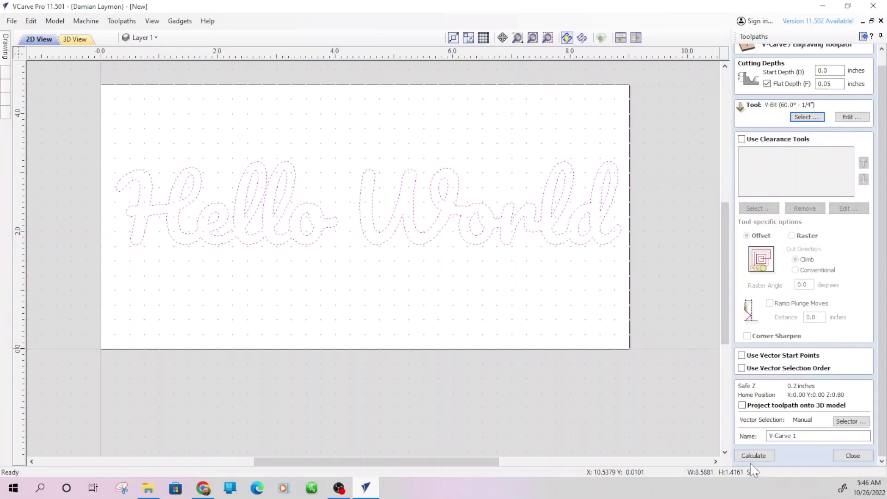
{"action": "left_click", "coordinate": [754, 456]}
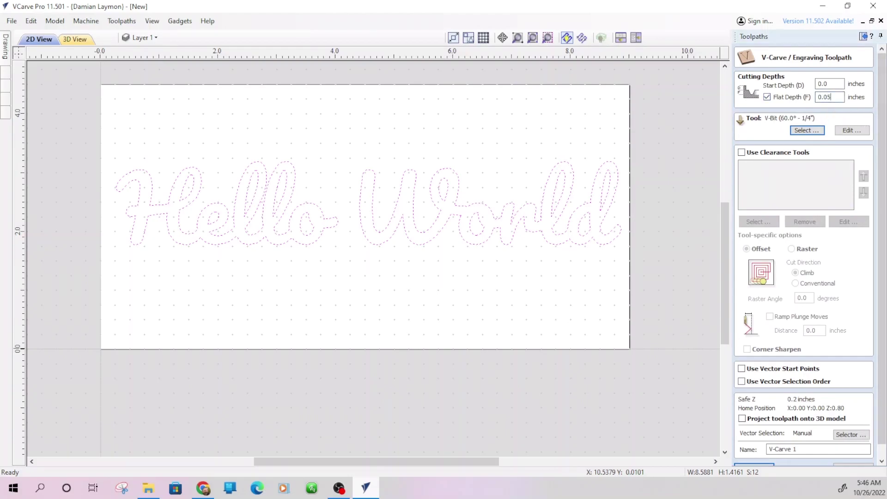
{"action": "key", "text": "BackSpace"}
{"action": "key", "text": "BackSpace"}
{"action": "type", "text": "12"}
{"action": "scroll", "coordinate": [764, 433], "scroll_direction": "down", "scroll_amount": 1}
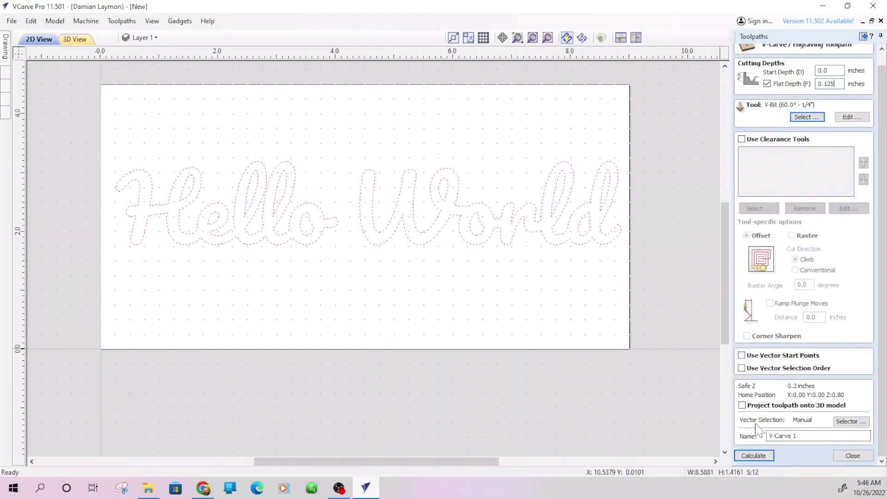
- Calculate V-Carve 1 and replay it in the 3D preview carving Hello World into the wood
{"action": "left_click", "coordinate": [755, 456]}
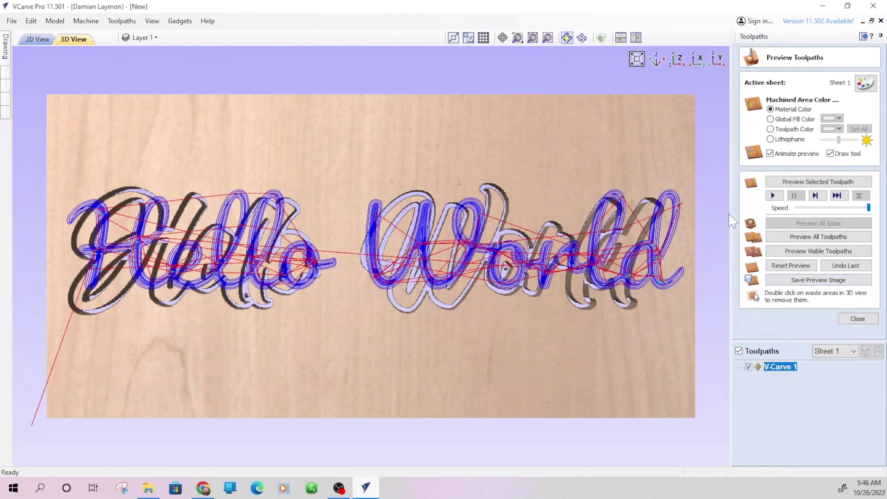
{"action": "left_click", "coordinate": [781, 267]}
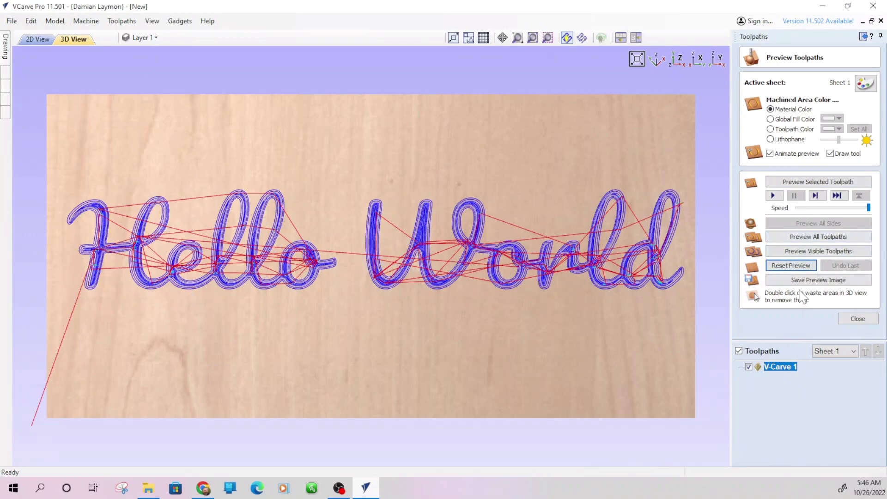
{"action": "left_click", "coordinate": [815, 182]}
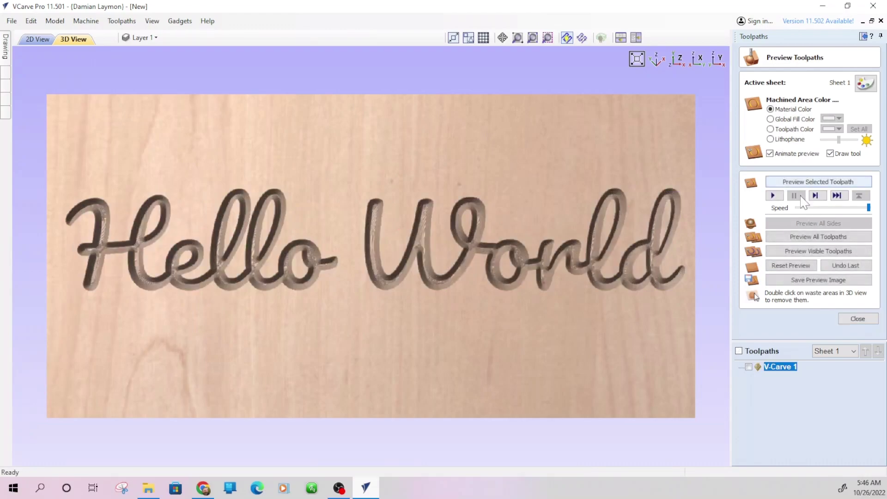